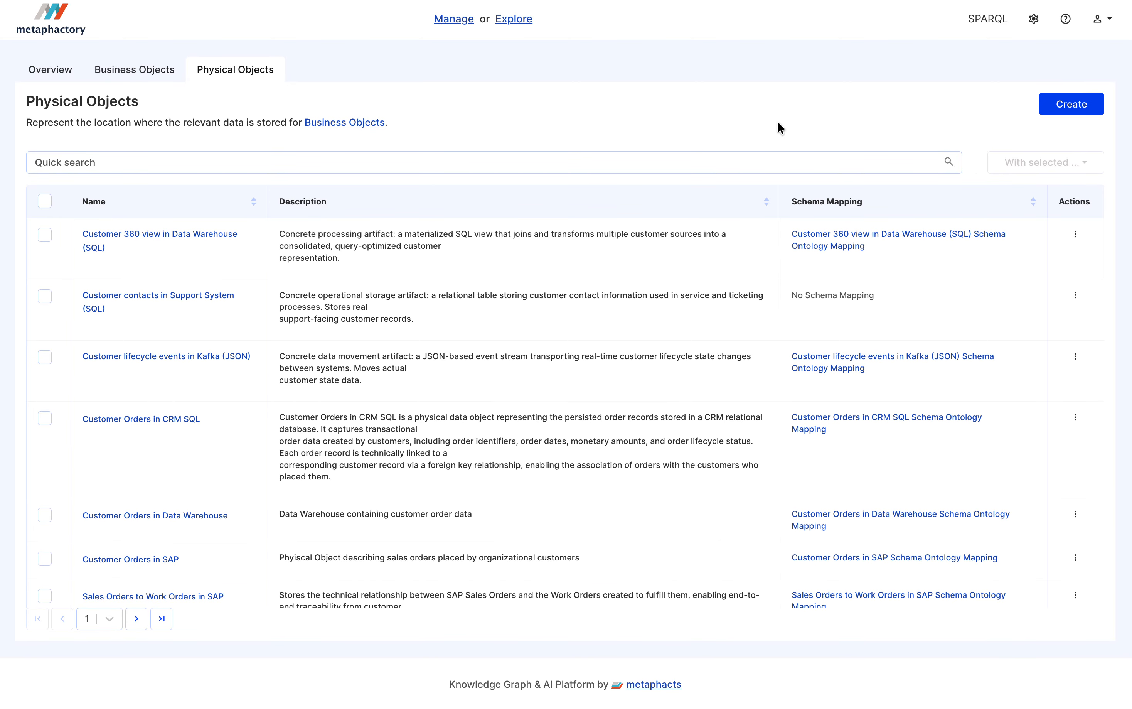
Start a new physical object and name it "Marketing Campaign Analytics Data Warehouse"
left_click(1076, 112)
left_click(566, 122)
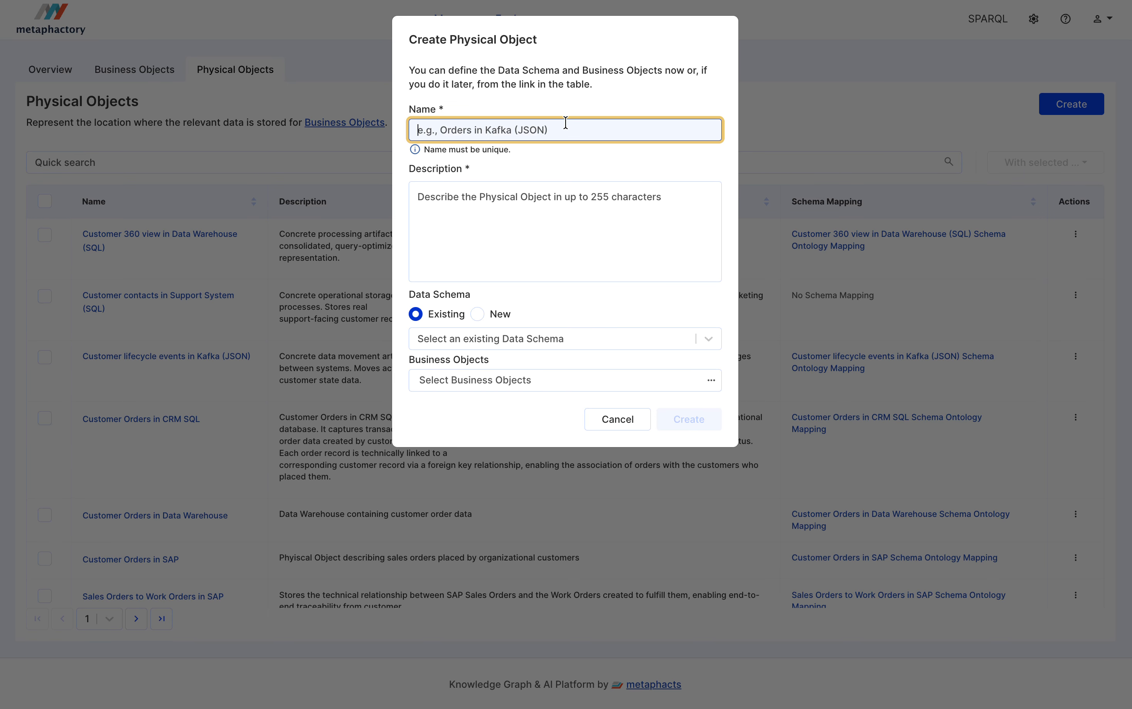
type("Mar")
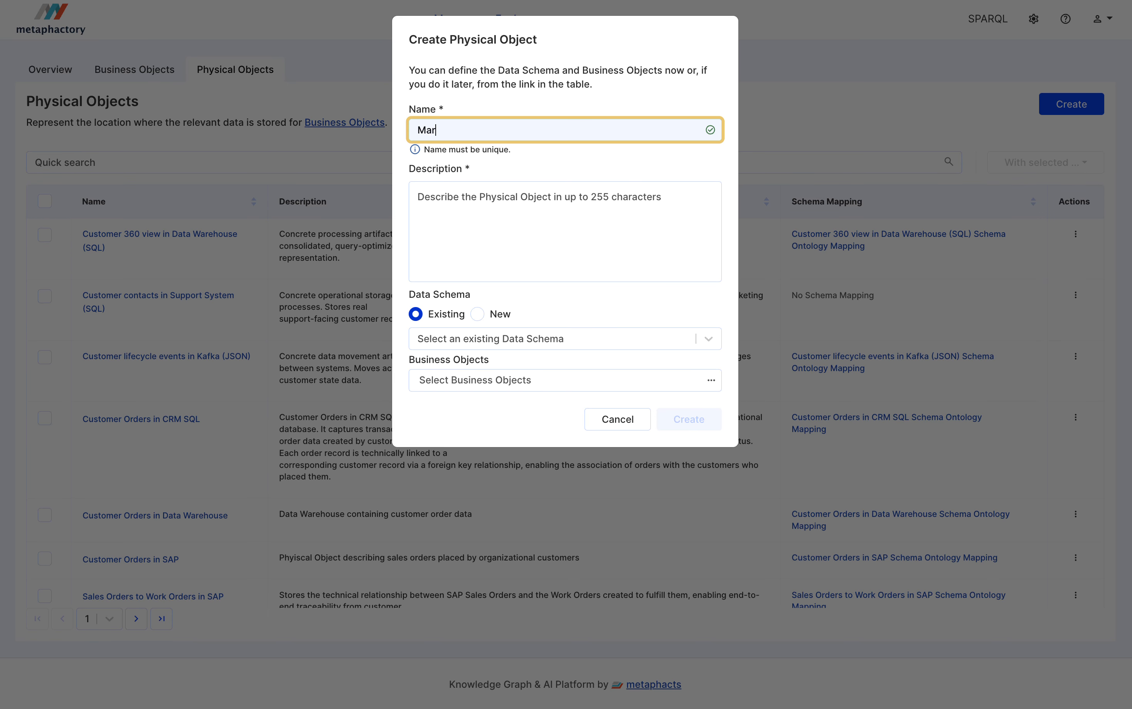
type("keting Campaign Analytics")
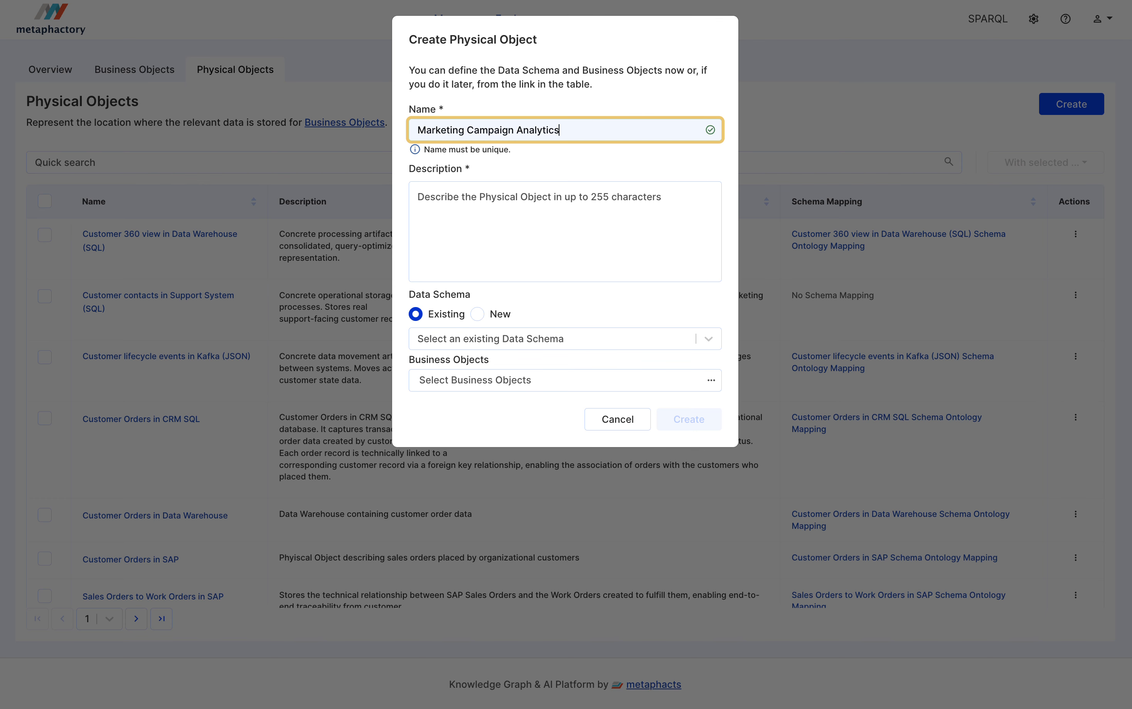
type(" Data Warehouse")
Enter the description "Data Warehouse containing marketing campaign metrics" for the new physical object
left_click(542, 230)
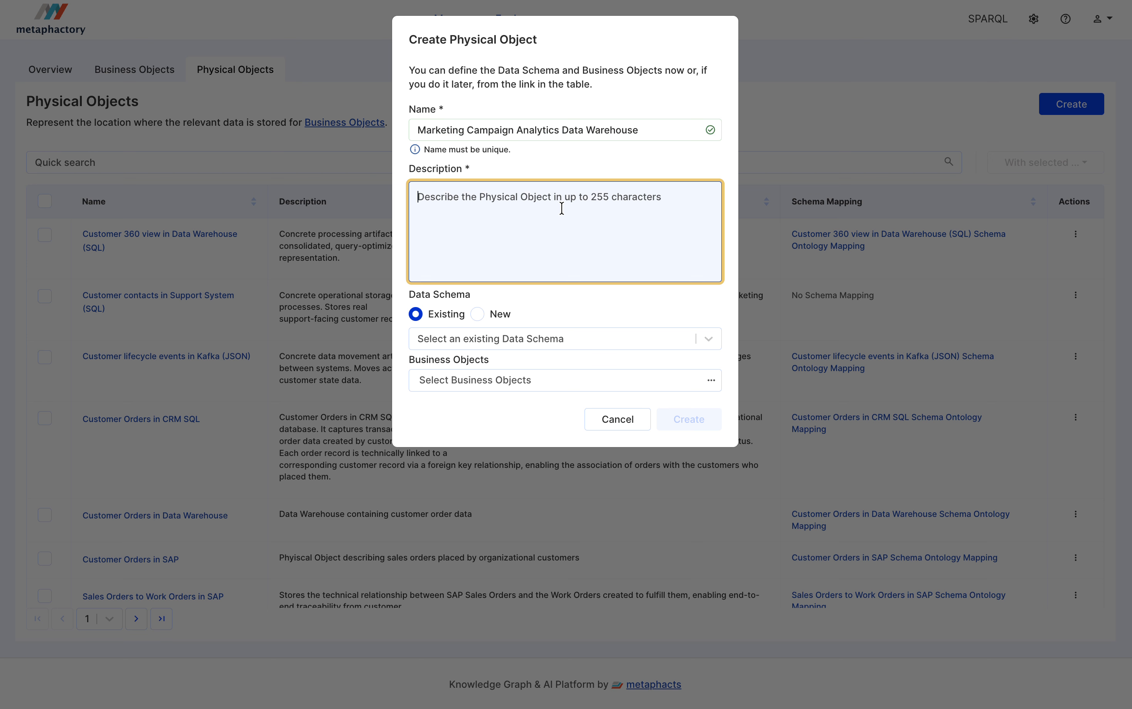
type("Datawa")
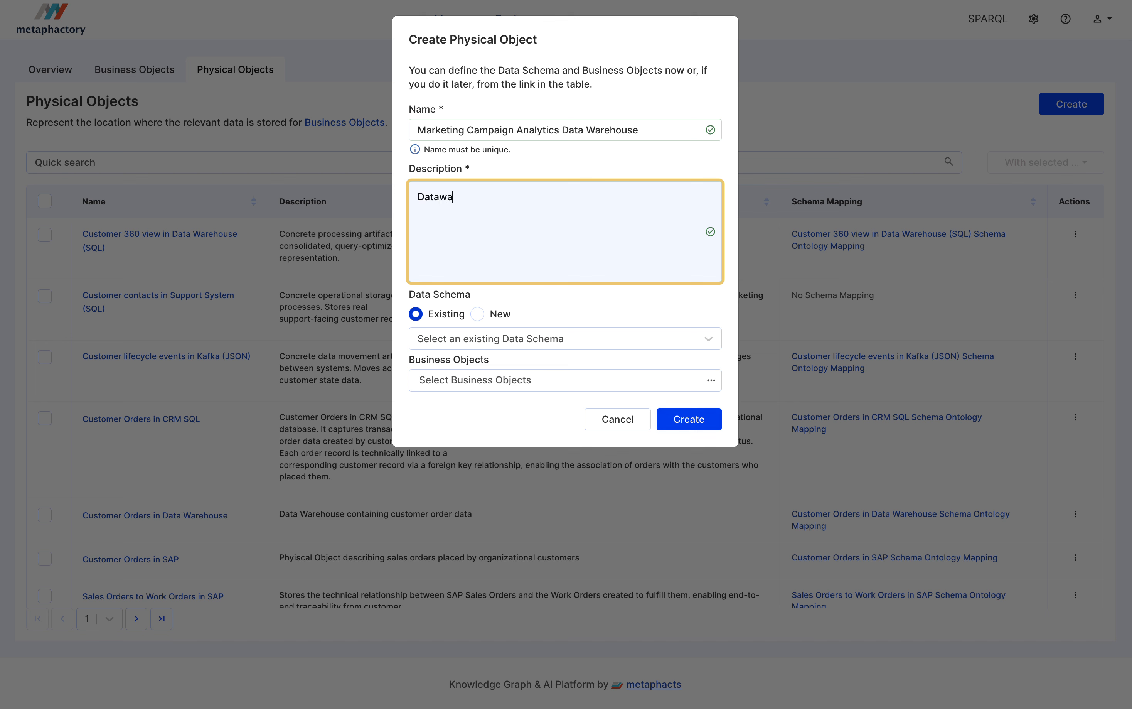
type("rehouse containing marketing")
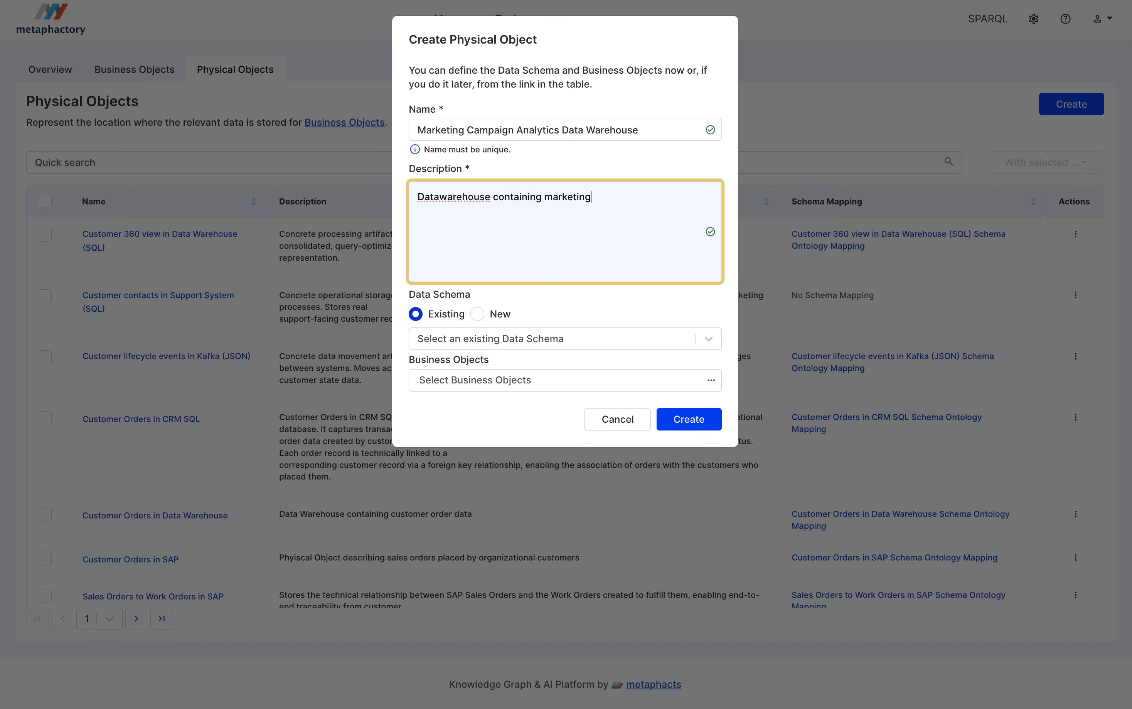
type(" campaign metrics")
left_click(555, 300)
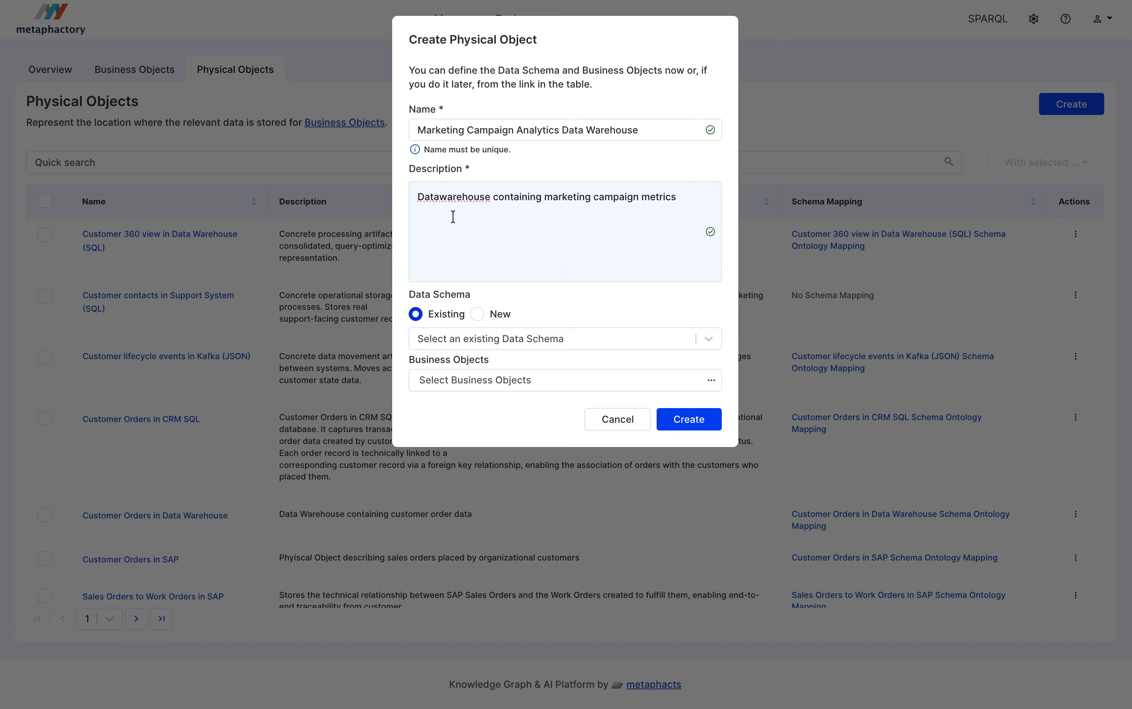
left_click(434, 197)
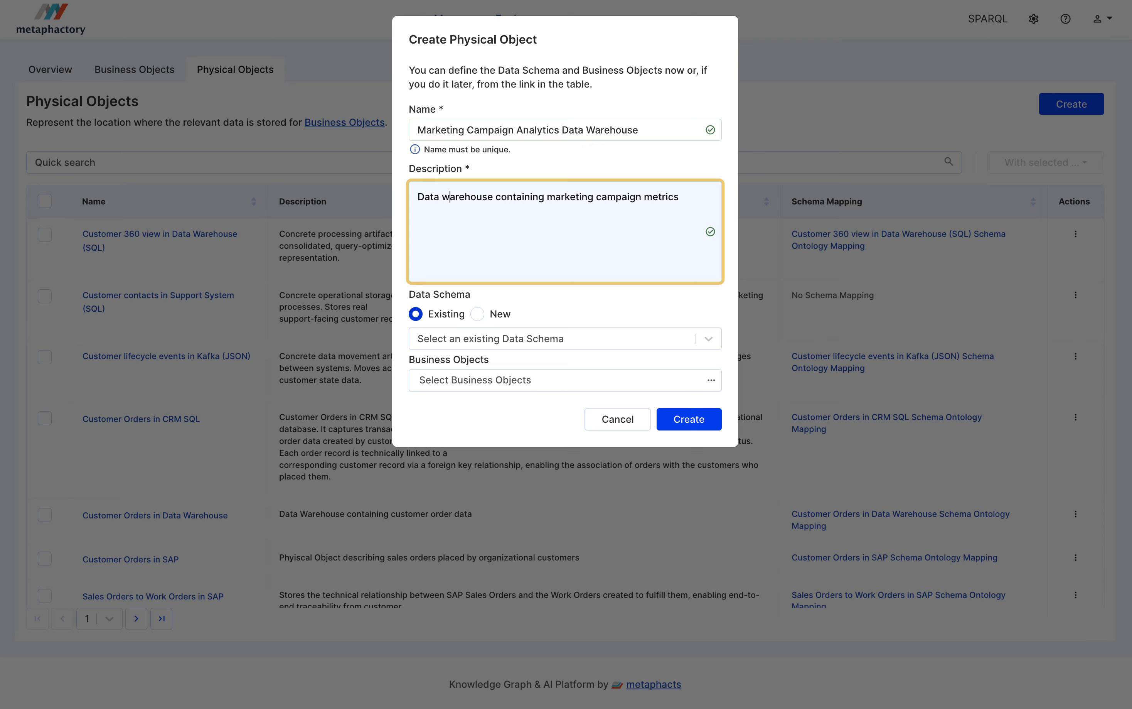
key("BackSpace")
type("W")
left_click(579, 308)
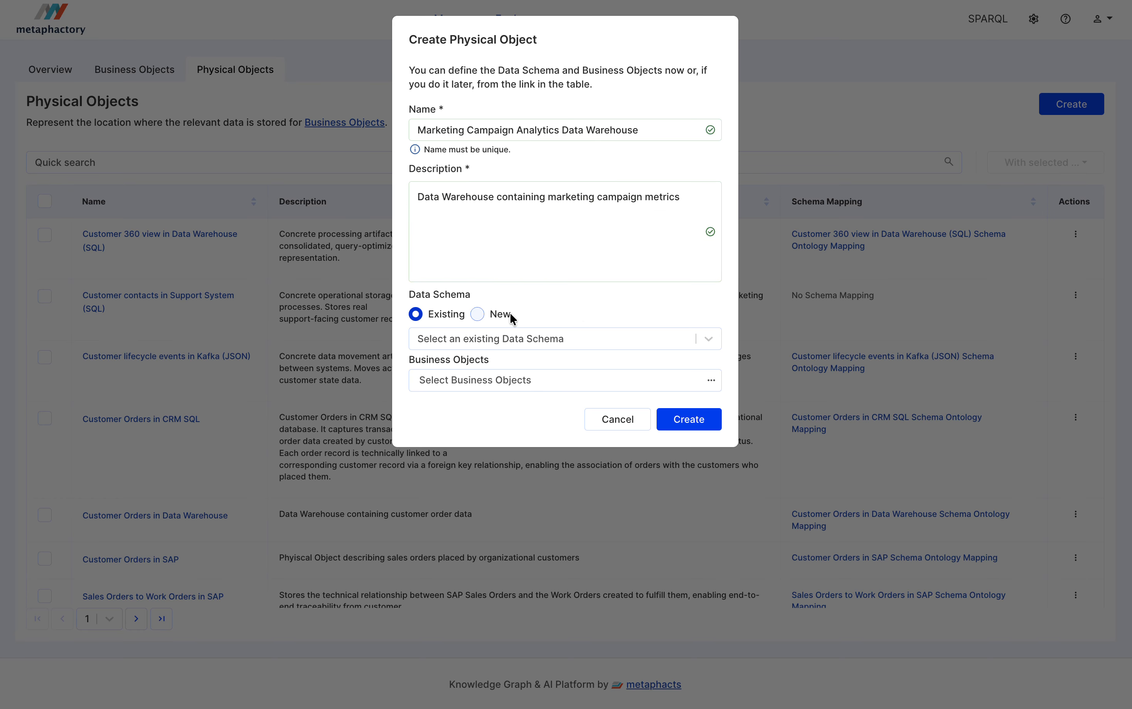
Assign the existing data schema marketing_analytics_datawarehouse.sql to the new physical object
left_click(477, 340)
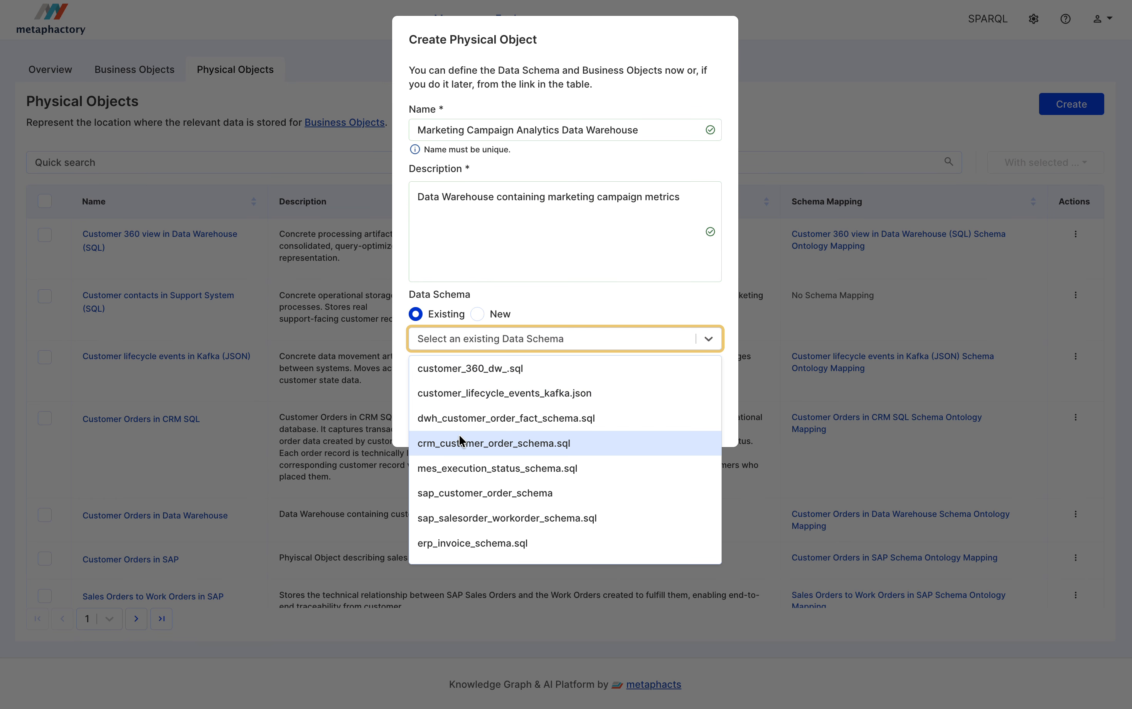
scroll(487, 436, "down", 5)
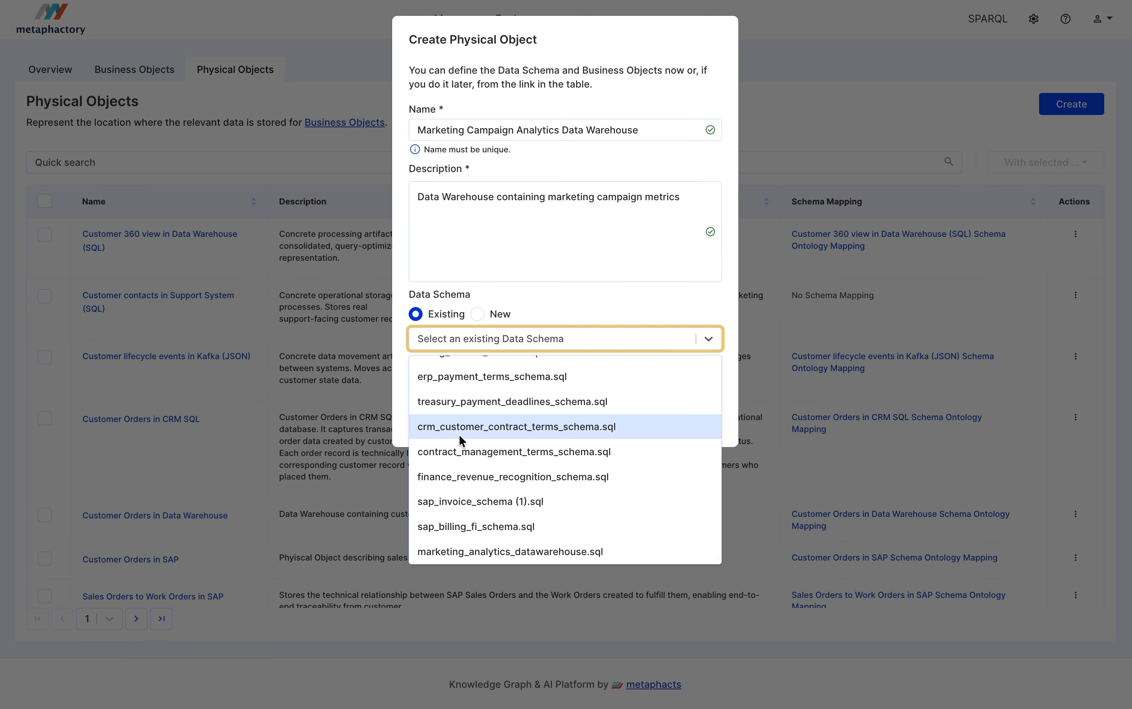
left_click(475, 552)
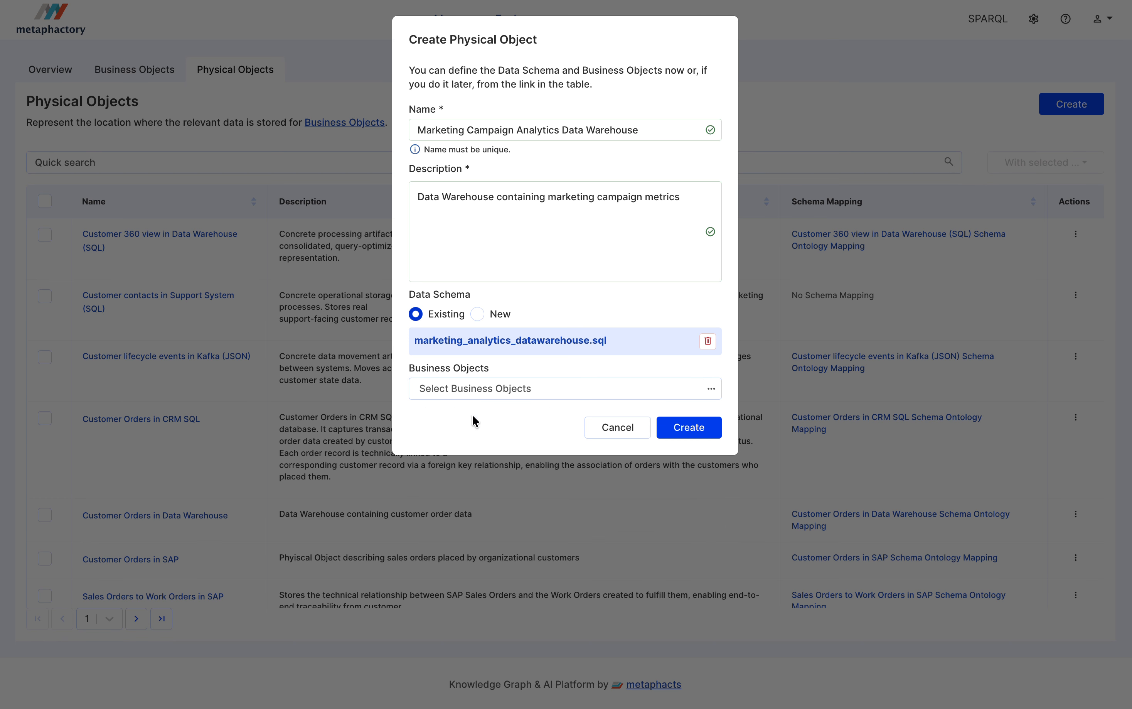
Link the business objects Marketing Campaign and Customer, and create the physical object
left_click(494, 391)
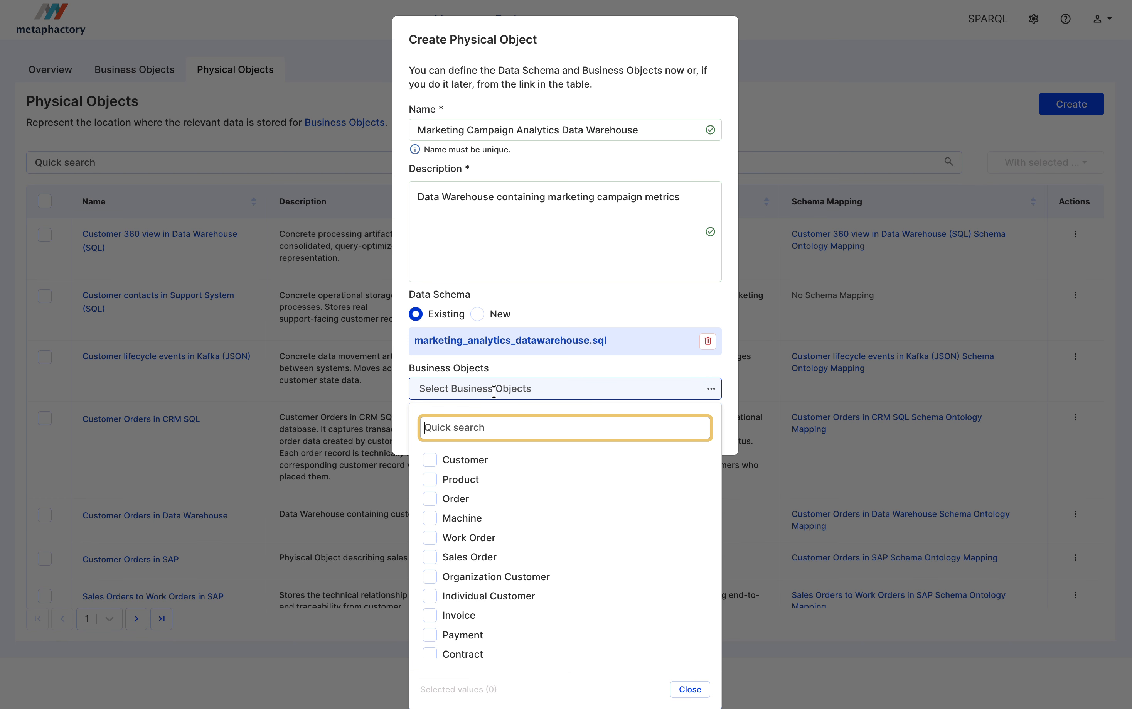
scroll(427, 571, "down", 2)
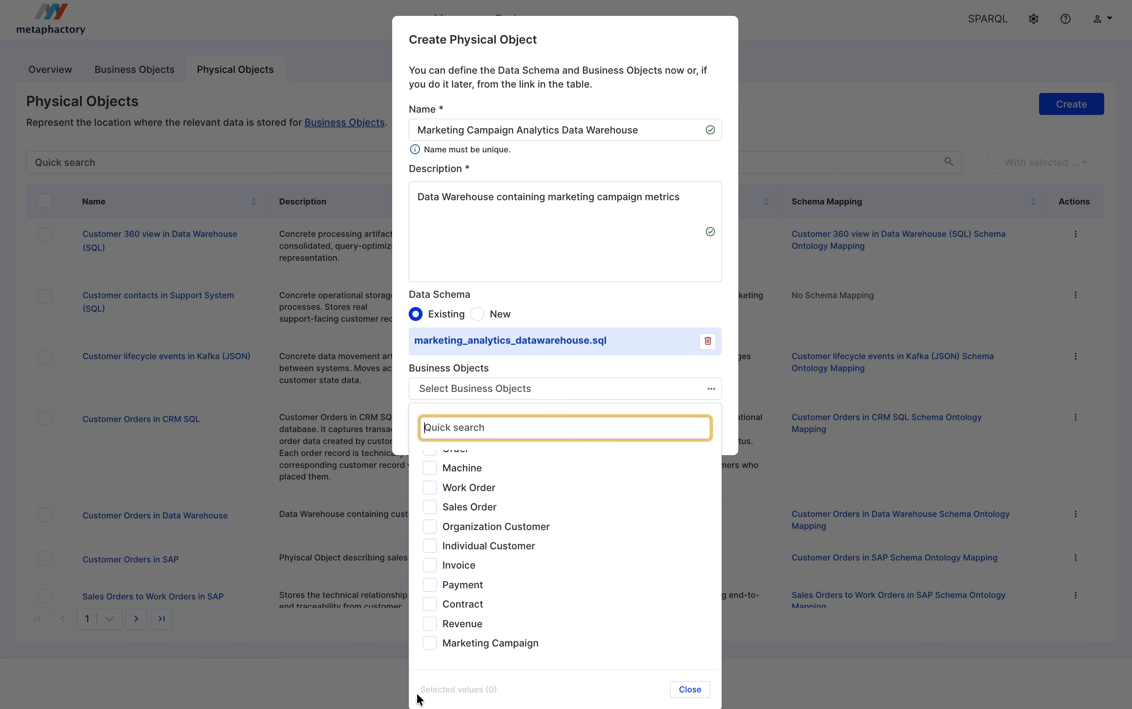
left_click(429, 643)
scroll(480, 539, "up", 3)
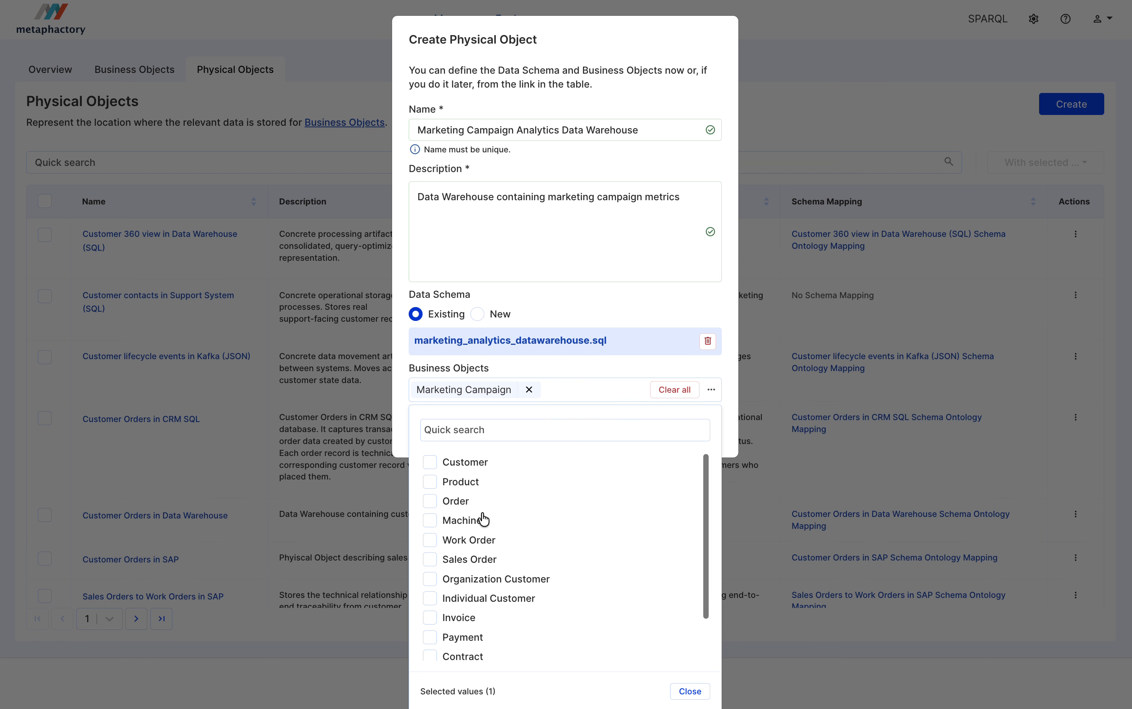
left_click(429, 463)
left_click(577, 290)
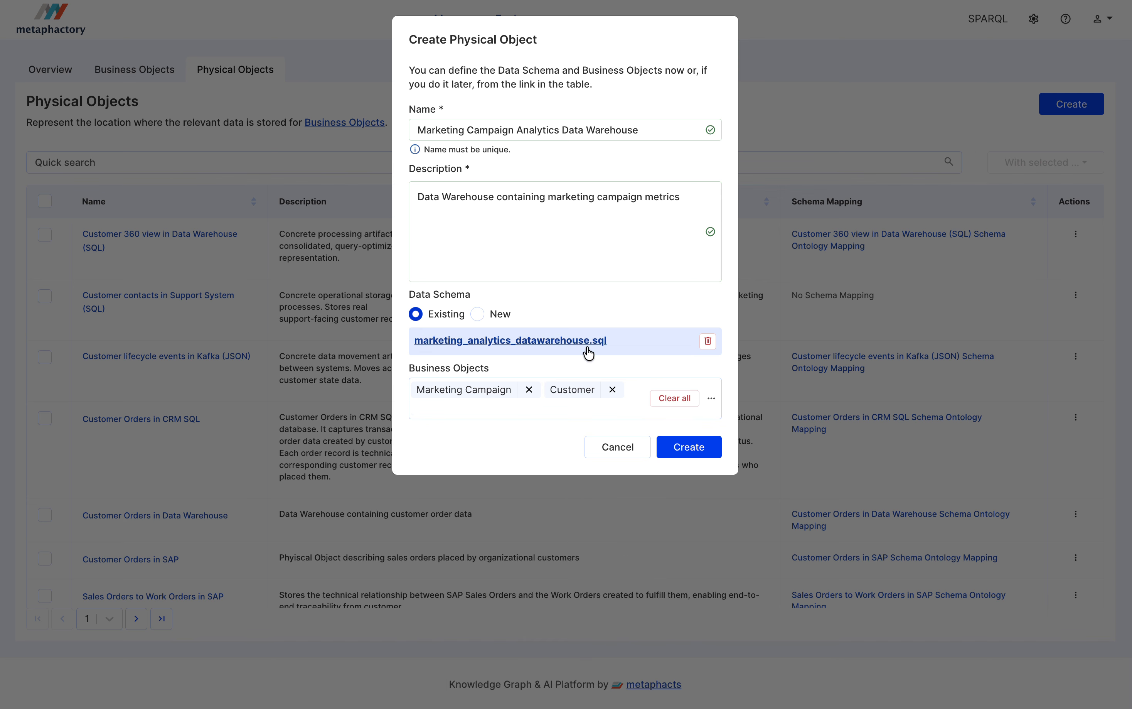
left_click(677, 448)
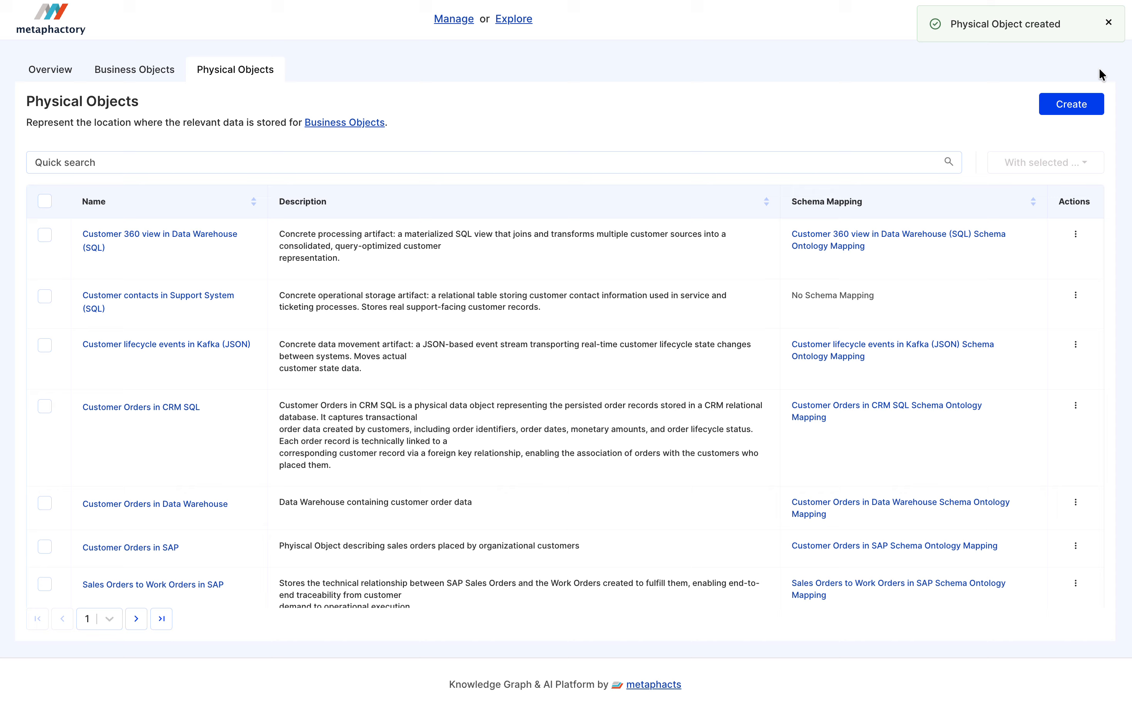
Search the physical objects for "mark" and open the schema ontology mapping of Marketing Campaign Analytics Data Warehouse
left_click(701, 157)
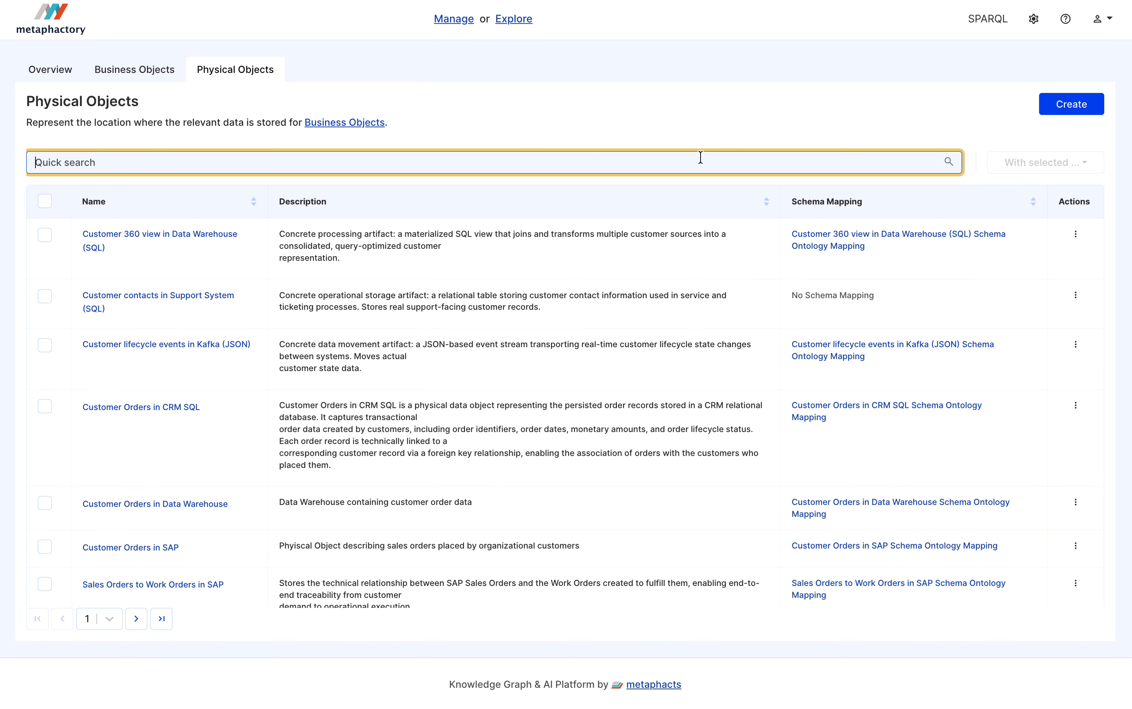
type("mark")
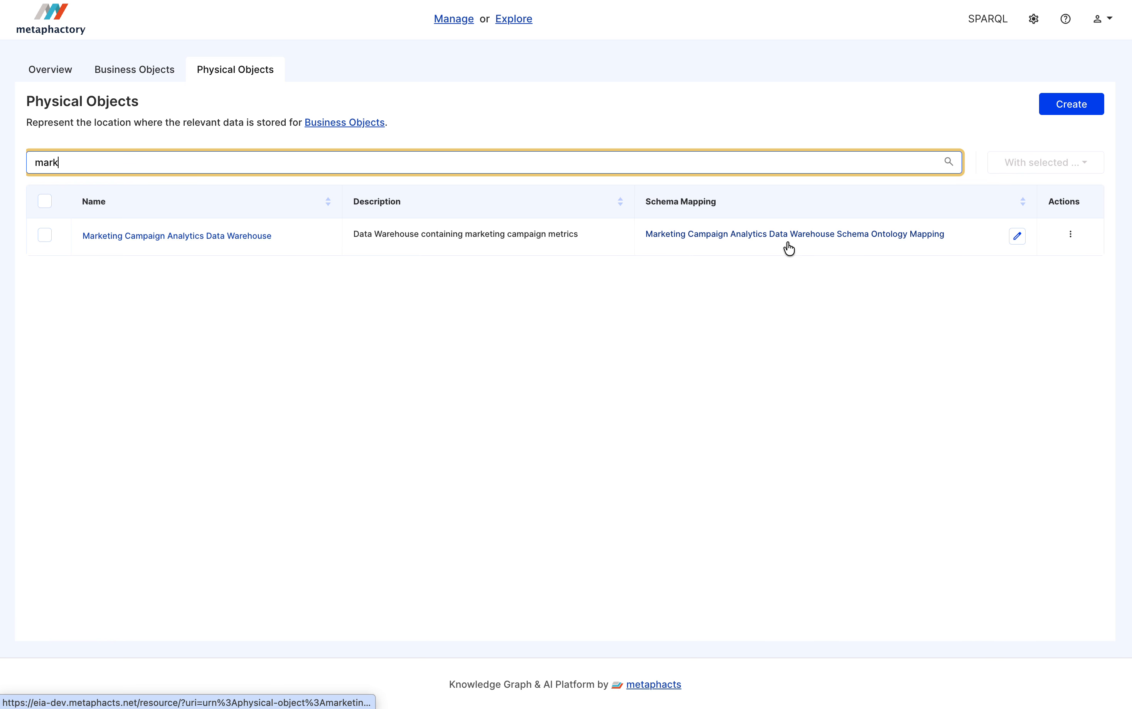
left_click(774, 240)
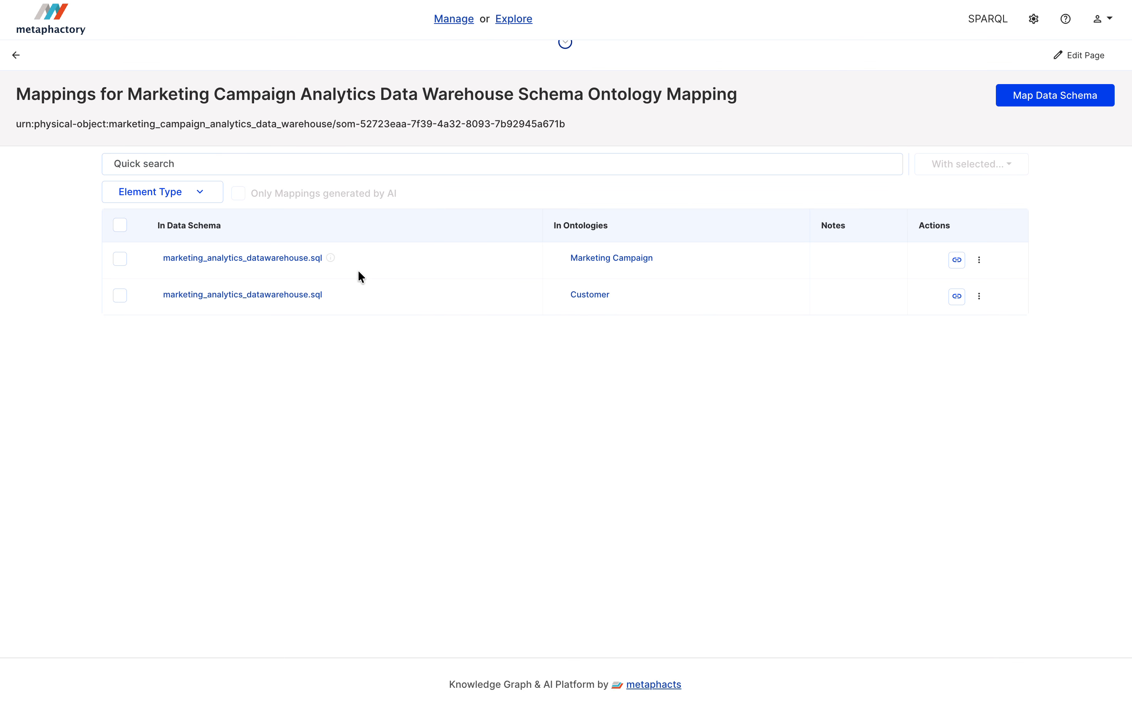
Open the marketing_analytics_datawarehouse.sql schema and the Marketing Campaign ontology in separate browser tabs, and switch to the ontology
right_click(279, 262)
left_click(298, 266)
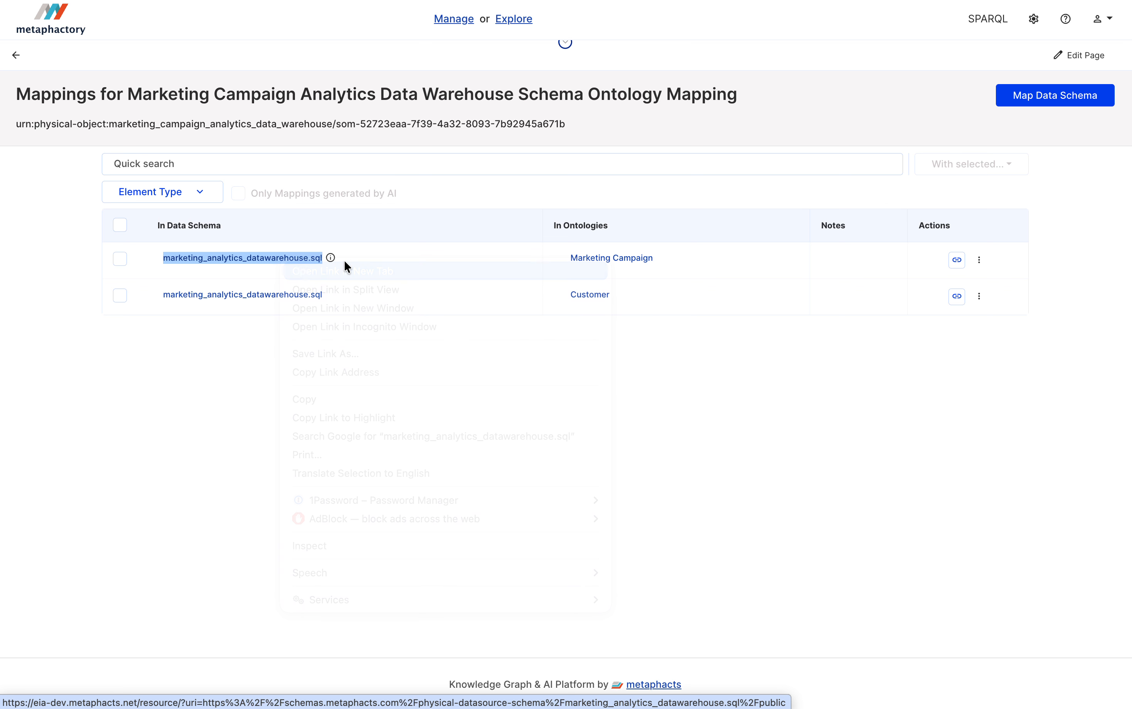
right_click(595, 263)
left_click(675, 86)
mouse_move(465, 4)
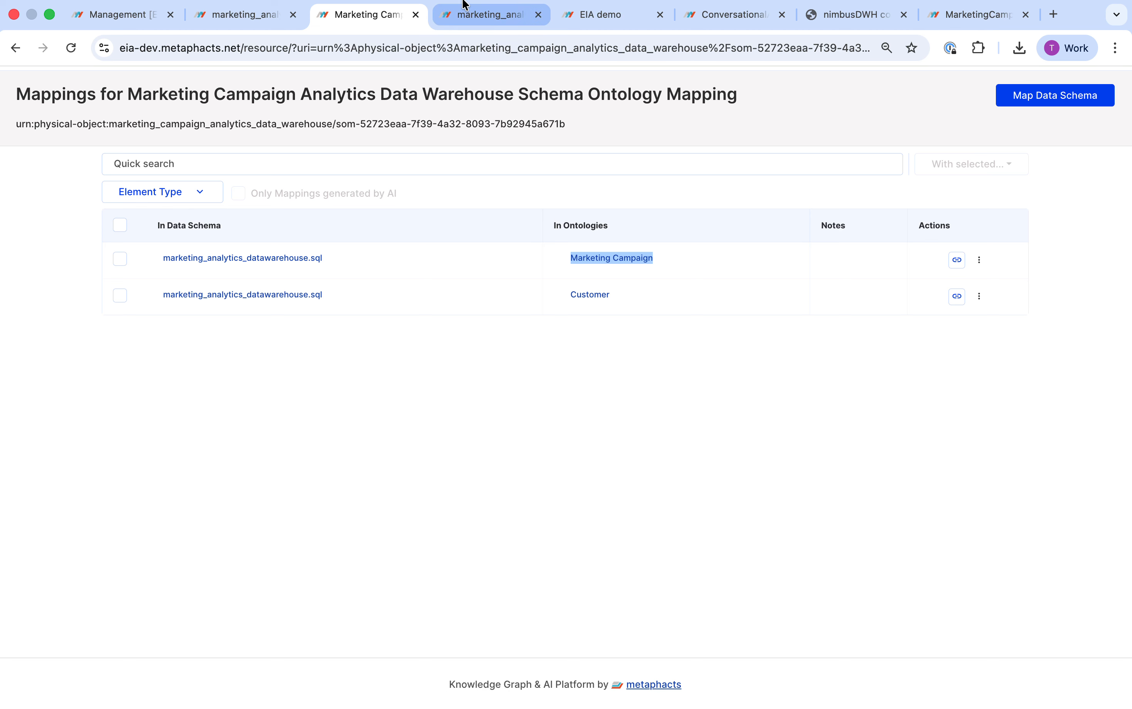
left_click(589, 11)
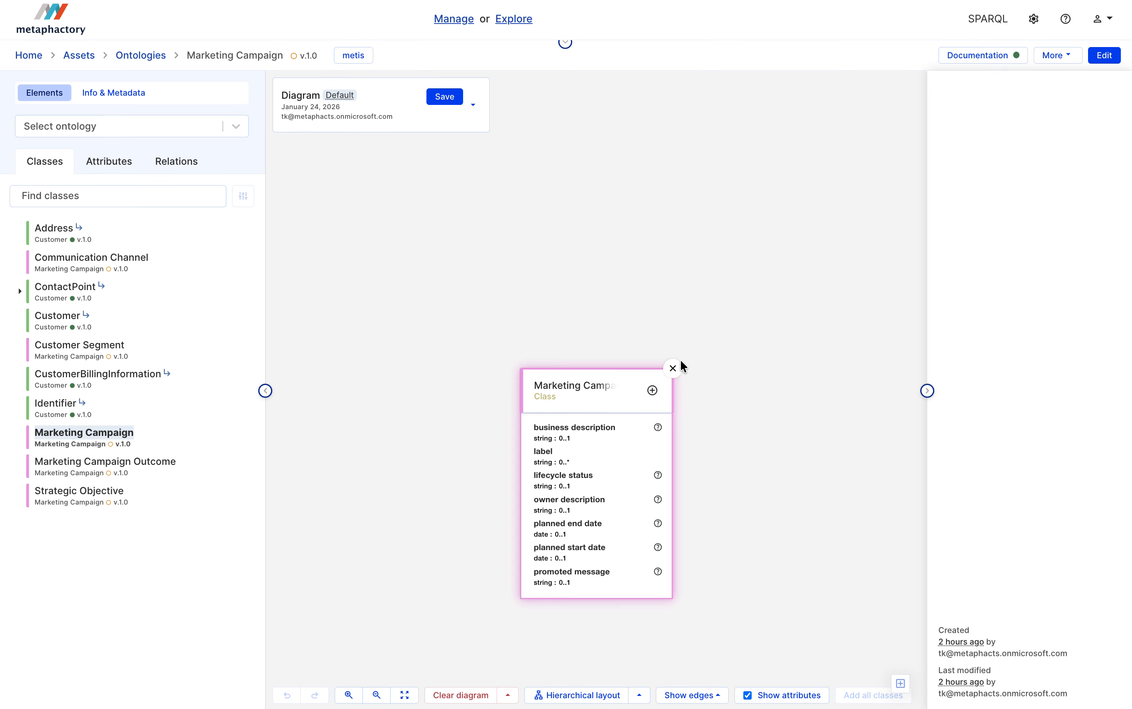
Replace the diagram's single Marketing Campaign class with all ontology classes, and move Marketing Campaign and Customer Segment above the others
left_click(673, 368)
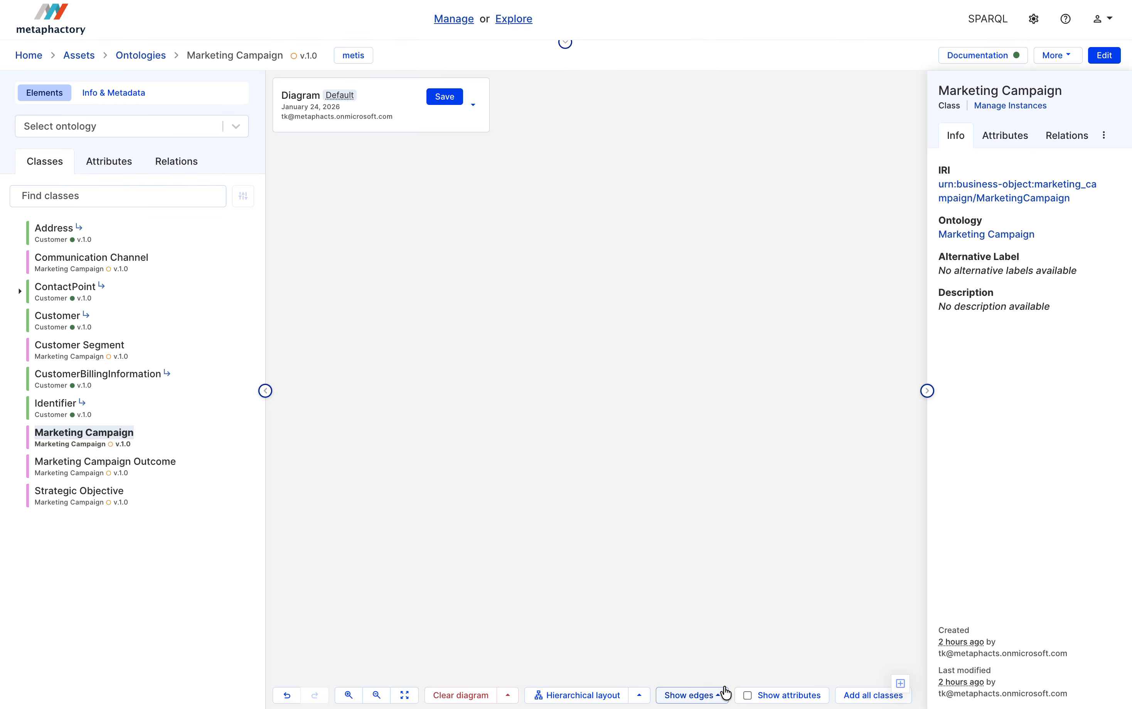
left_click(852, 699)
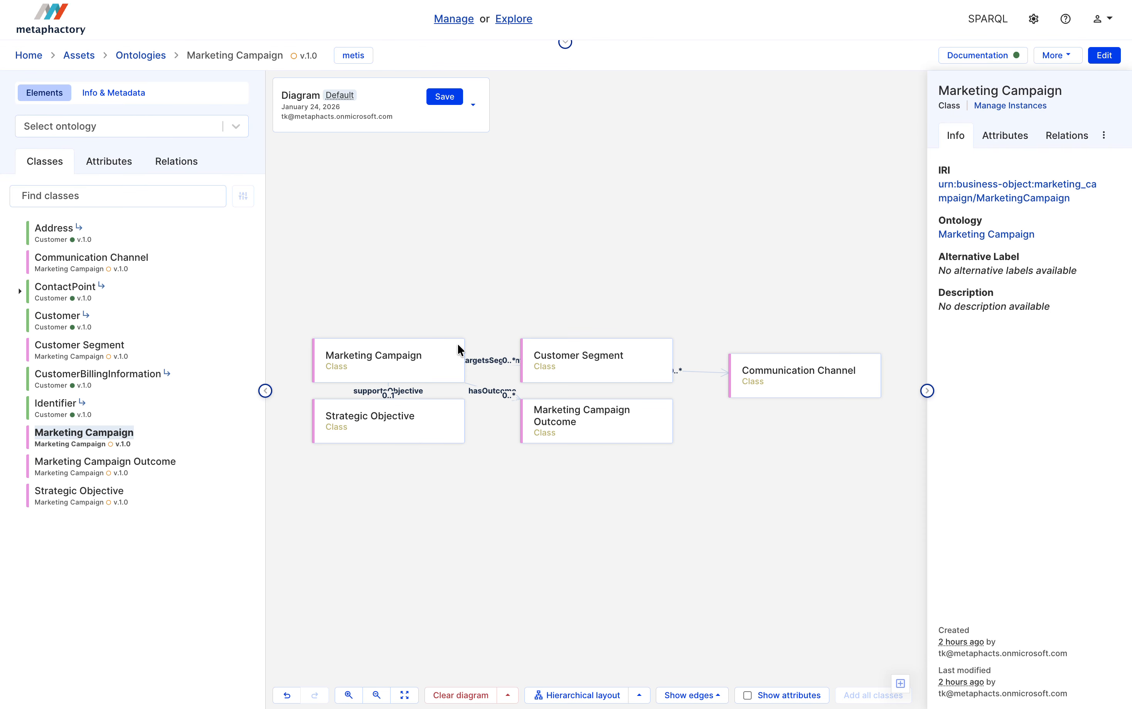
left_click_drag(458, 348, 475, 207)
left_click_drag(569, 349, 778, 211)
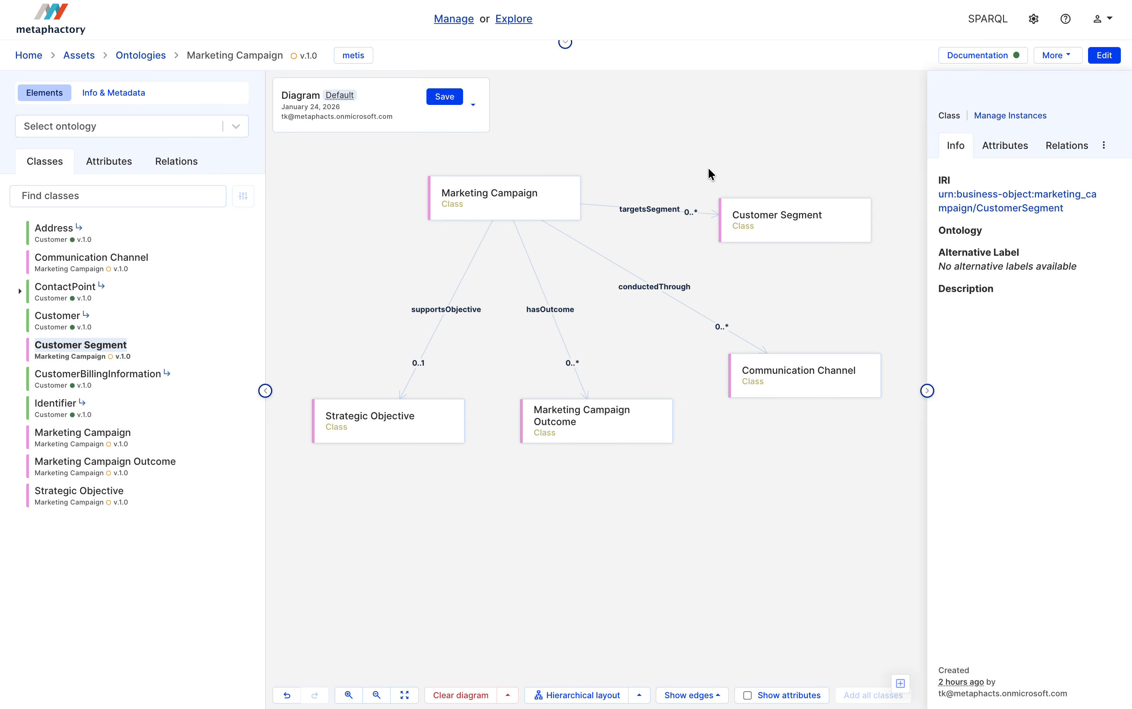
Expand Marketing Campaign with its targets connection to Customer, and reposition both classes so the relations are readable
scroll(561, 257, "up", 3)
left_click(559, 268)
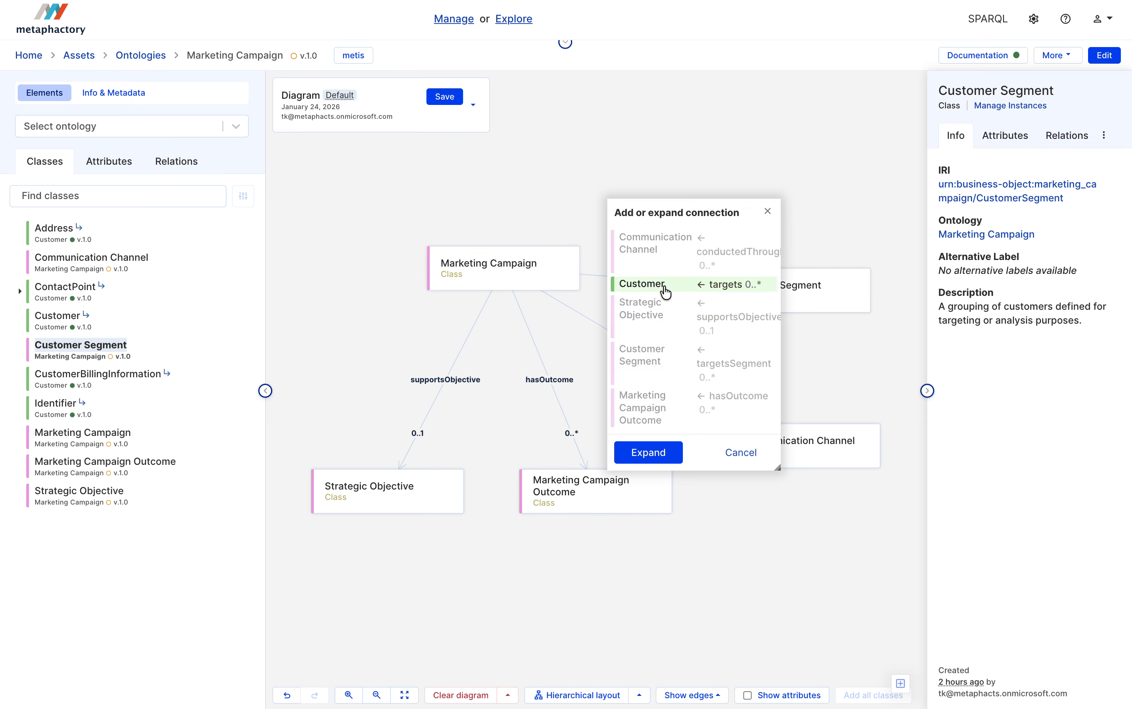
left_click(655, 447)
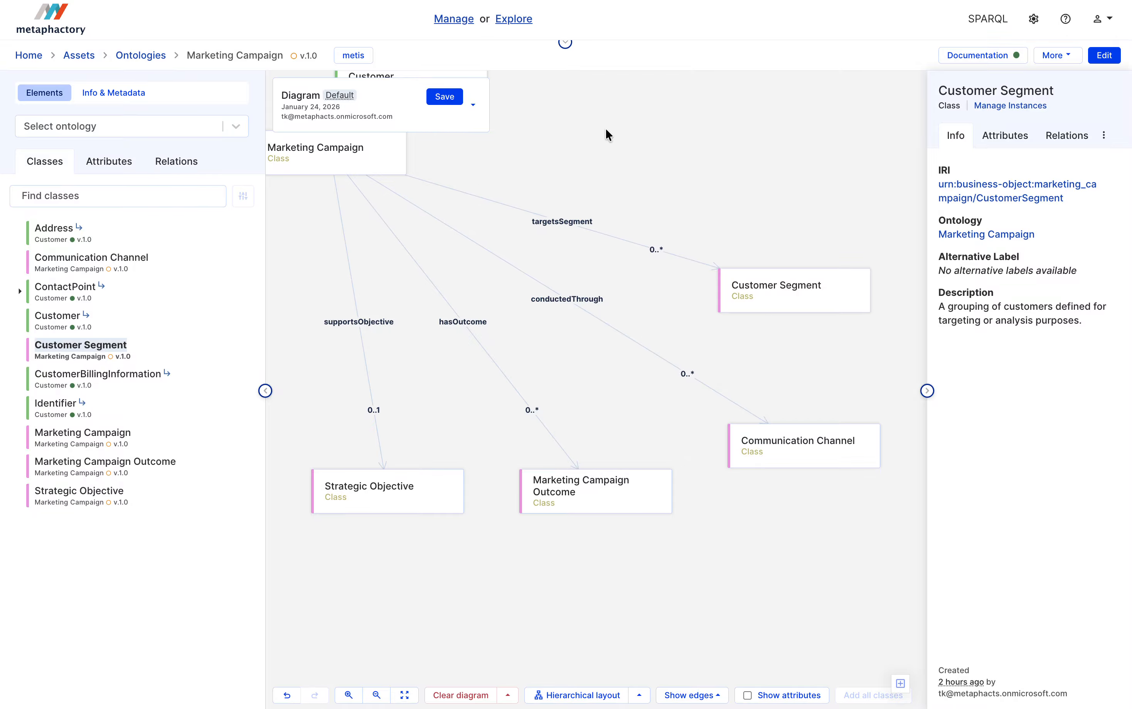
left_click_drag(366, 145, 344, 276)
left_click_drag(520, 83, 720, 149)
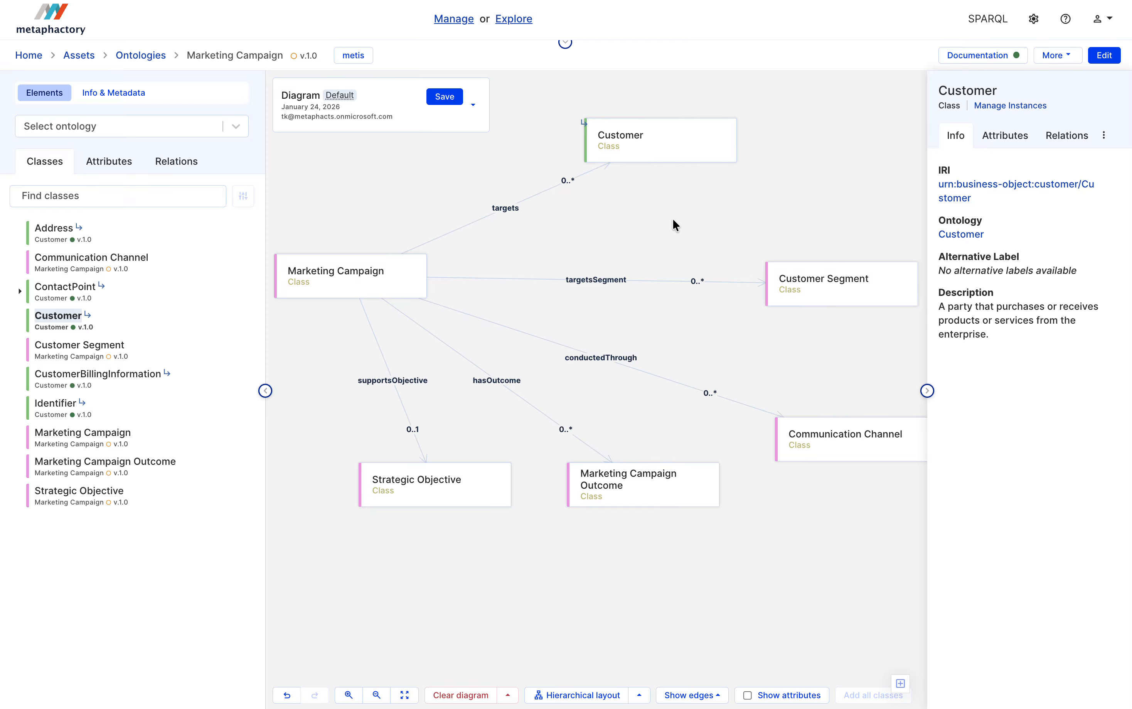
Collapse the class details, show the attributes of Marketing Campaign Outcome, and tidy the positions of Communication Channel and Marketing Campaign
left_click(927, 390)
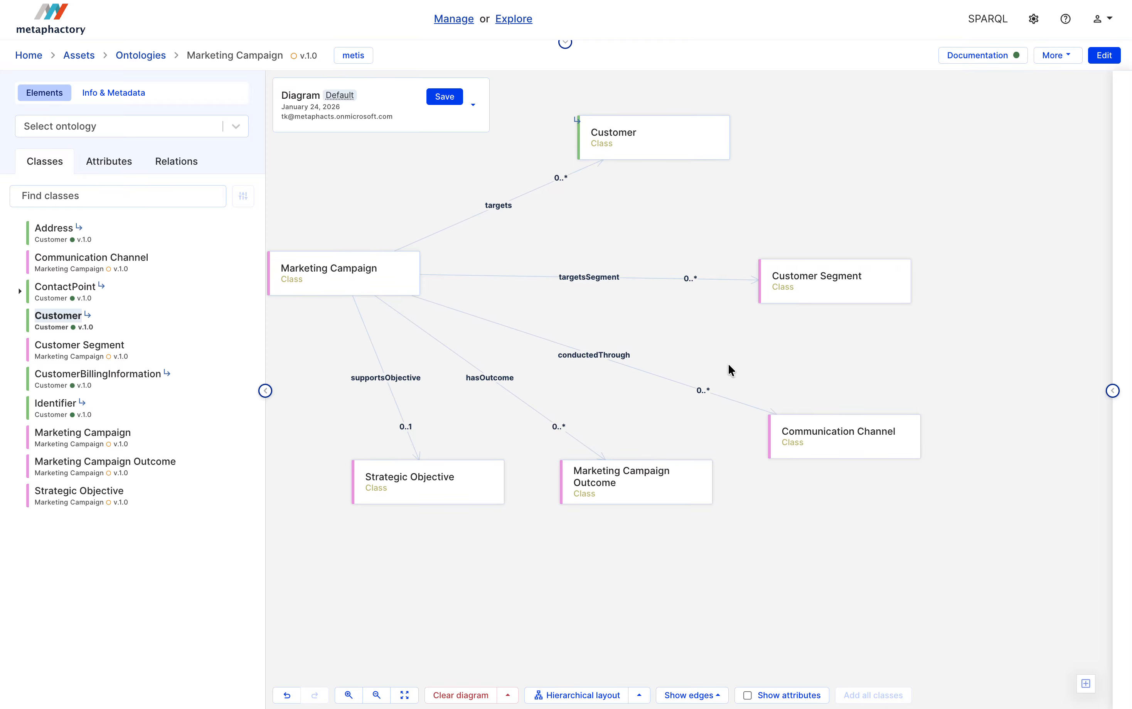
left_click_drag(803, 414, 805, 411)
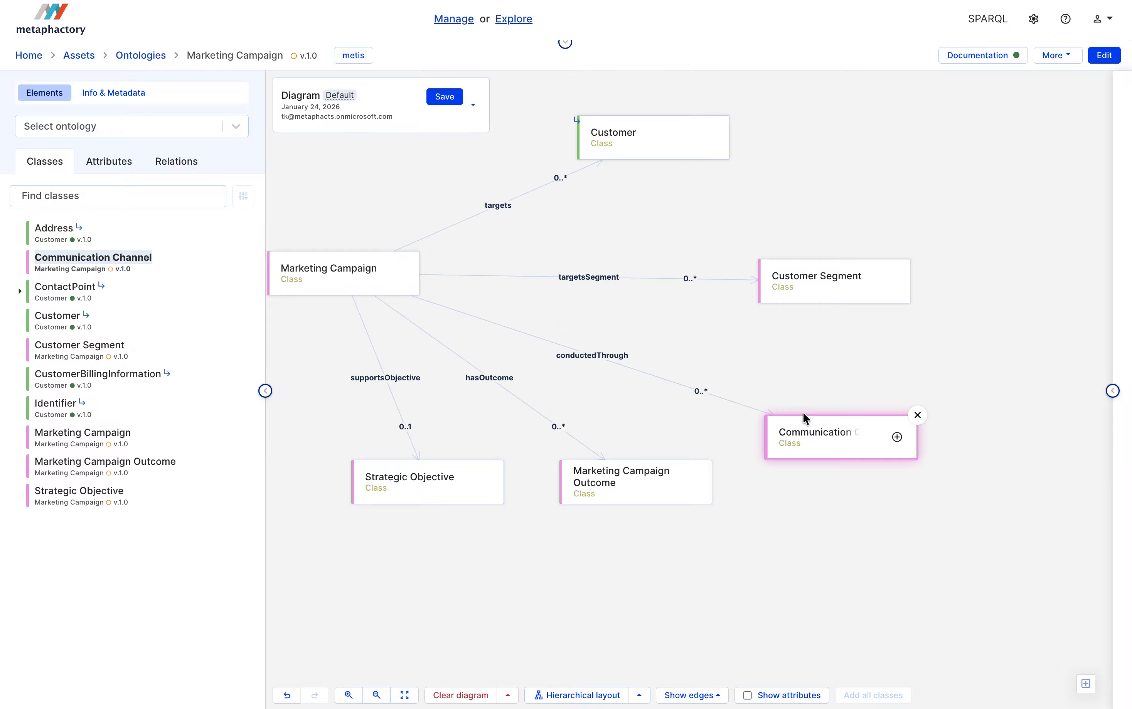
left_click(714, 483)
double_click(707, 483)
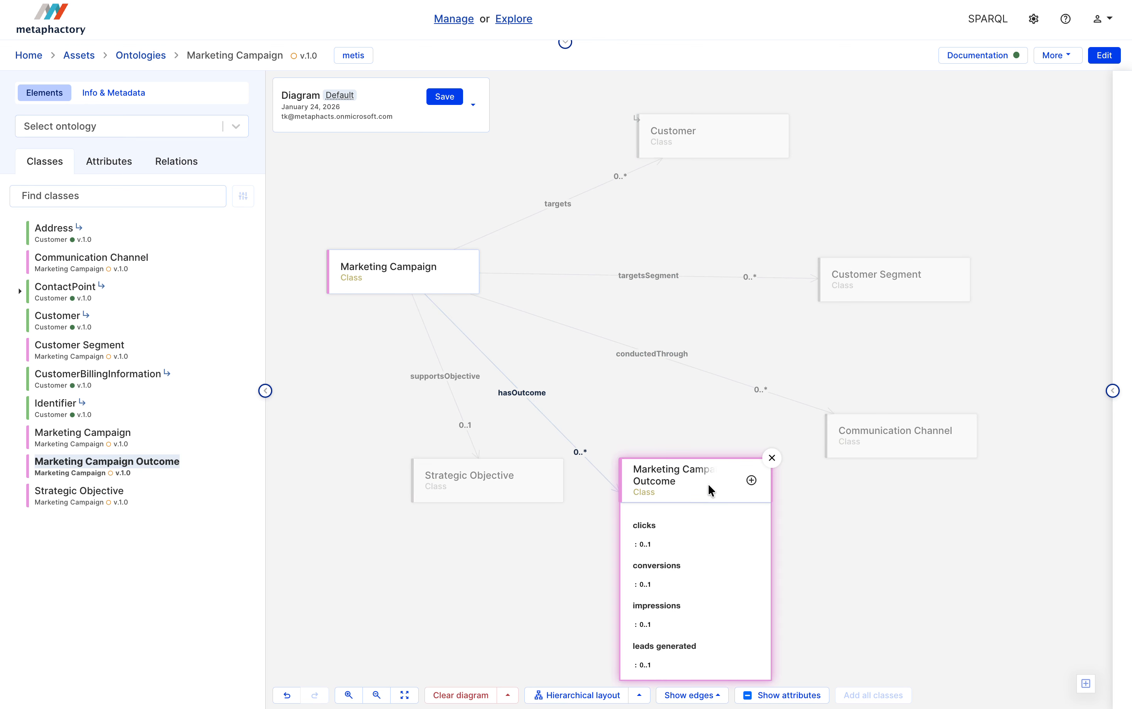
left_click(854, 529)
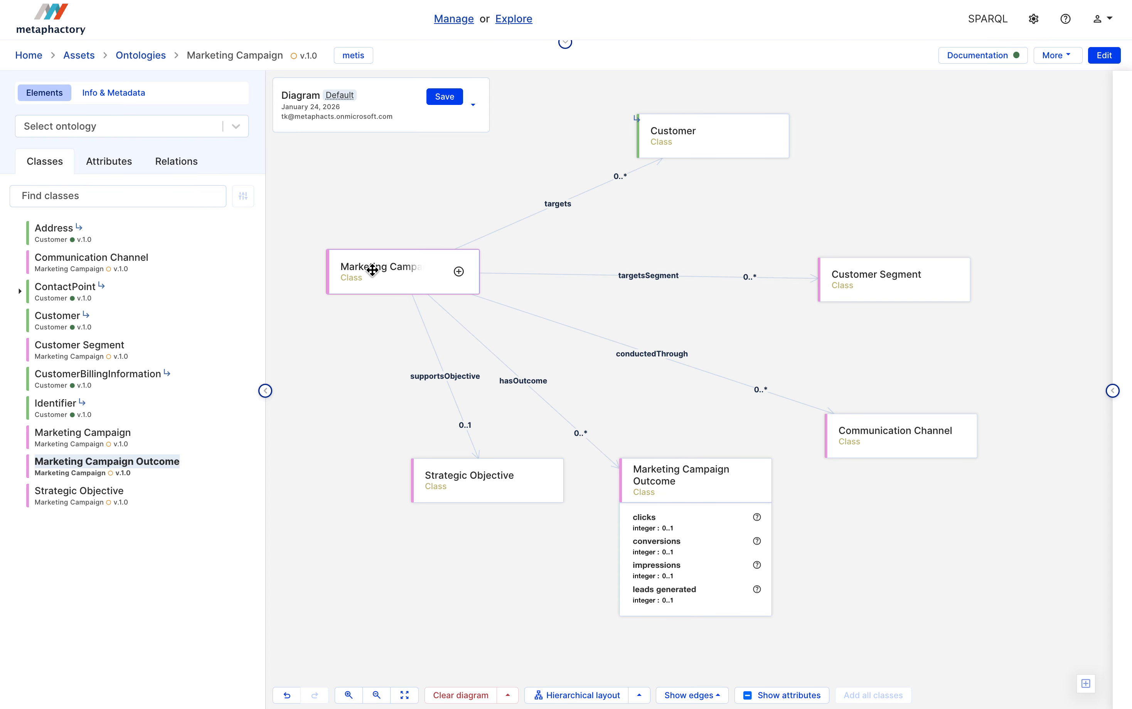
left_click_drag(372, 268, 381, 277)
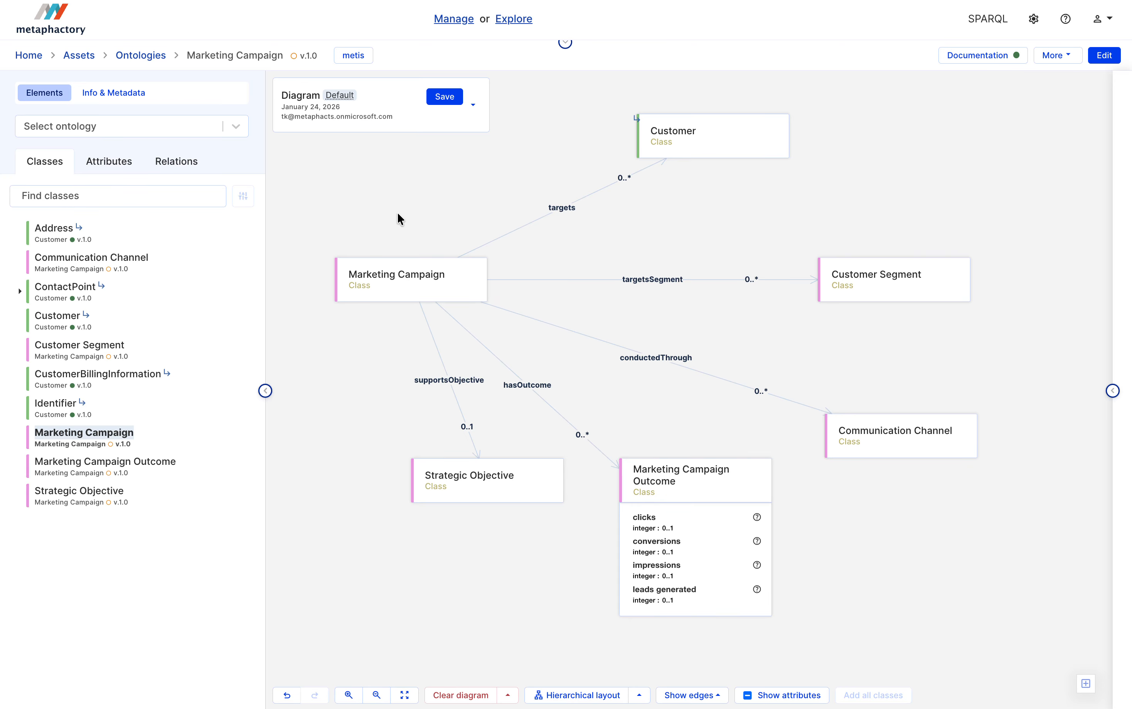
Switch to the marketing_analytics_datawarehouse.sql schema and add the customer_external_id column of nimbuscrm_cust_dim to the diagram
left_click(487, 14)
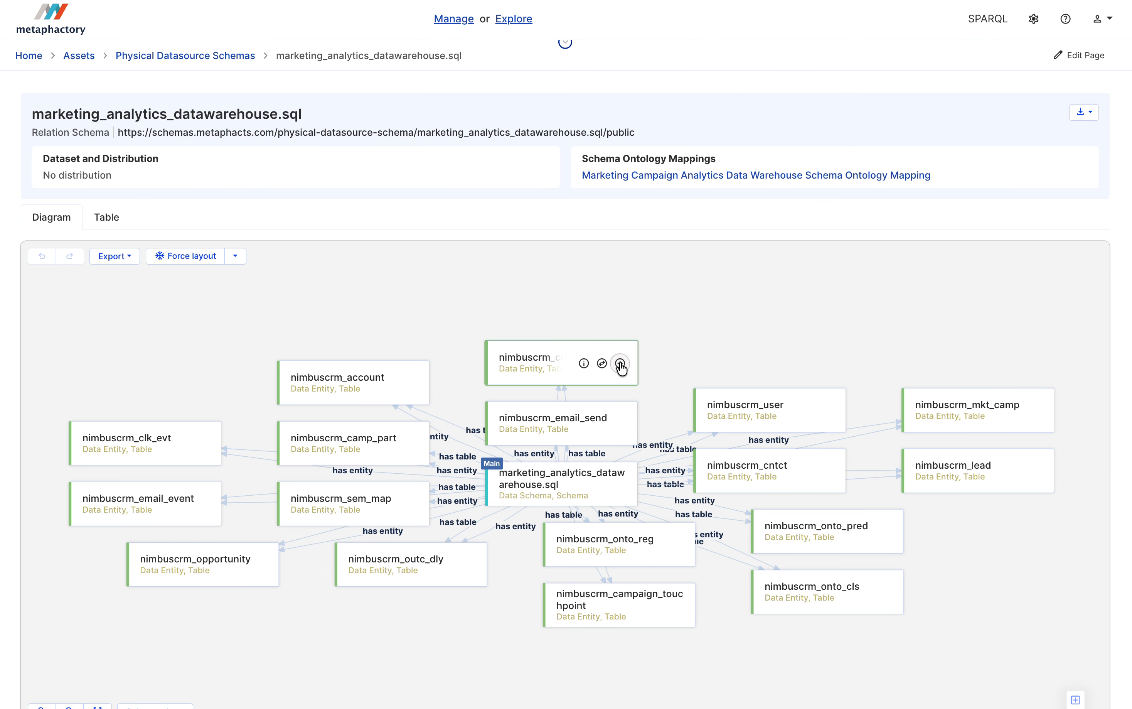
left_click(620, 363)
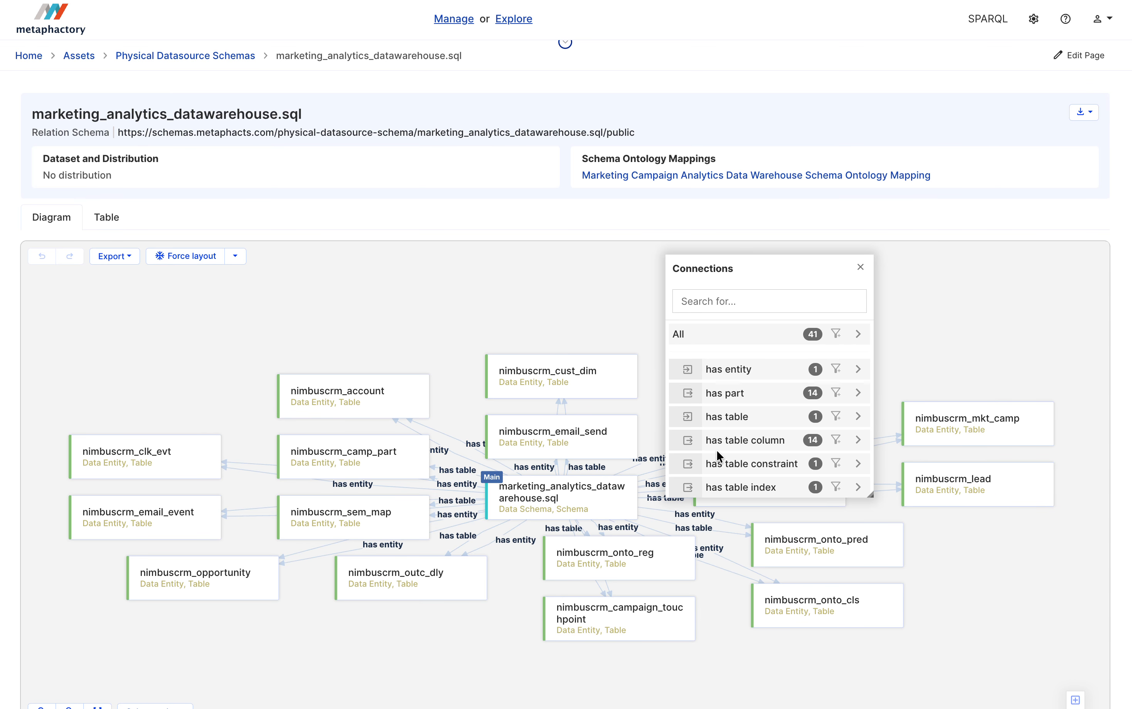
left_click(725, 441)
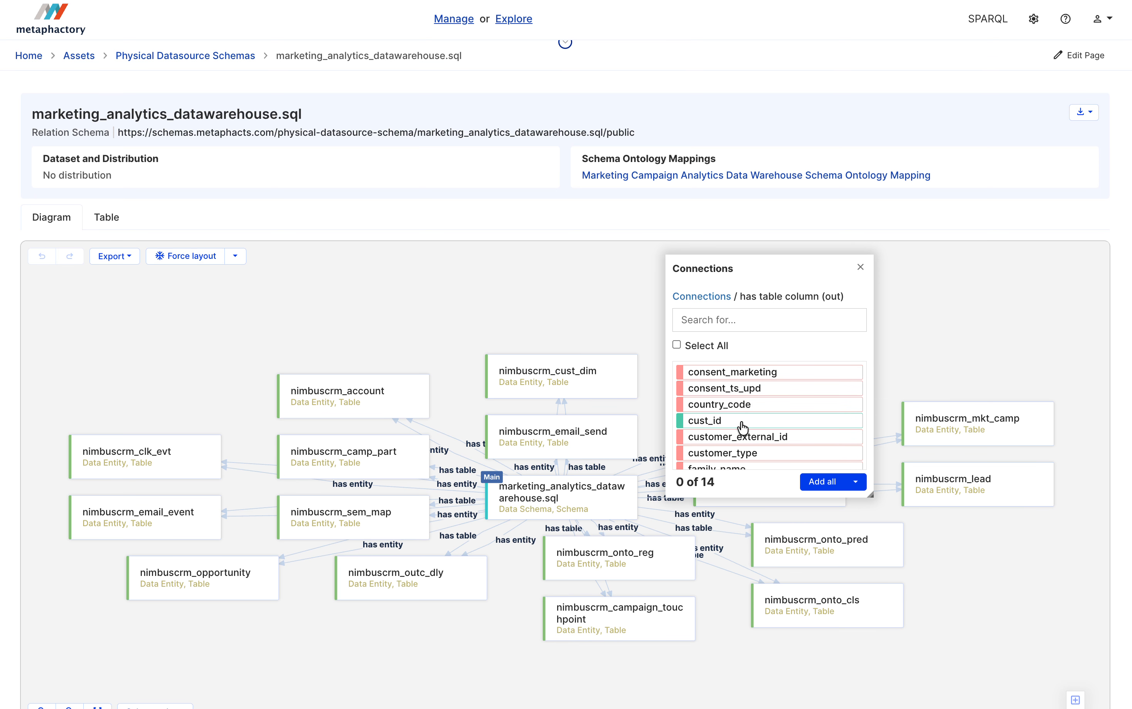
left_click(731, 438)
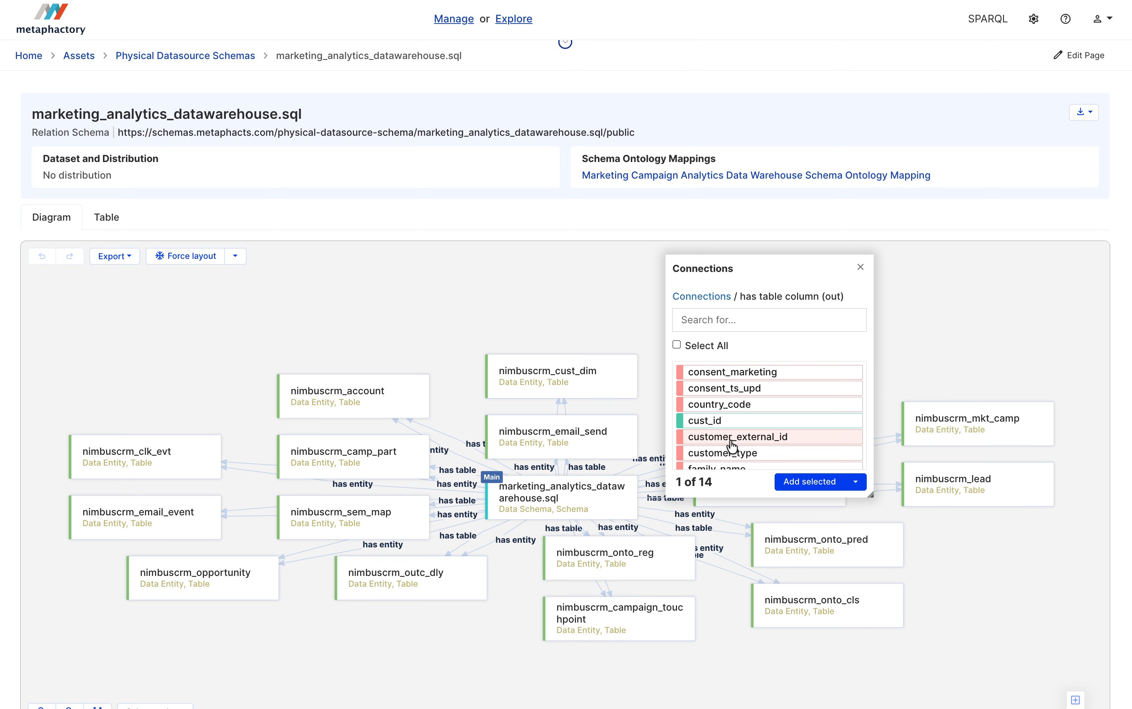
left_click(791, 481)
left_click_drag(535, 264, 529, 310)
scroll(383, 337, "down", 1)
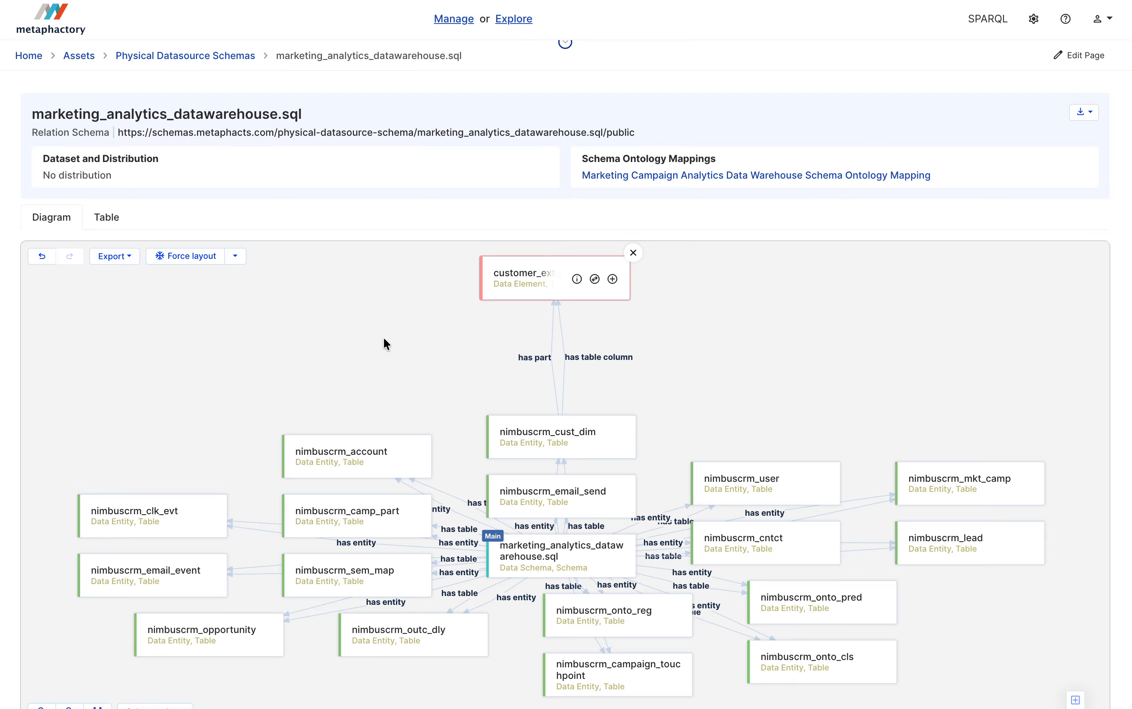
left_click_drag(383, 337, 382, 328)
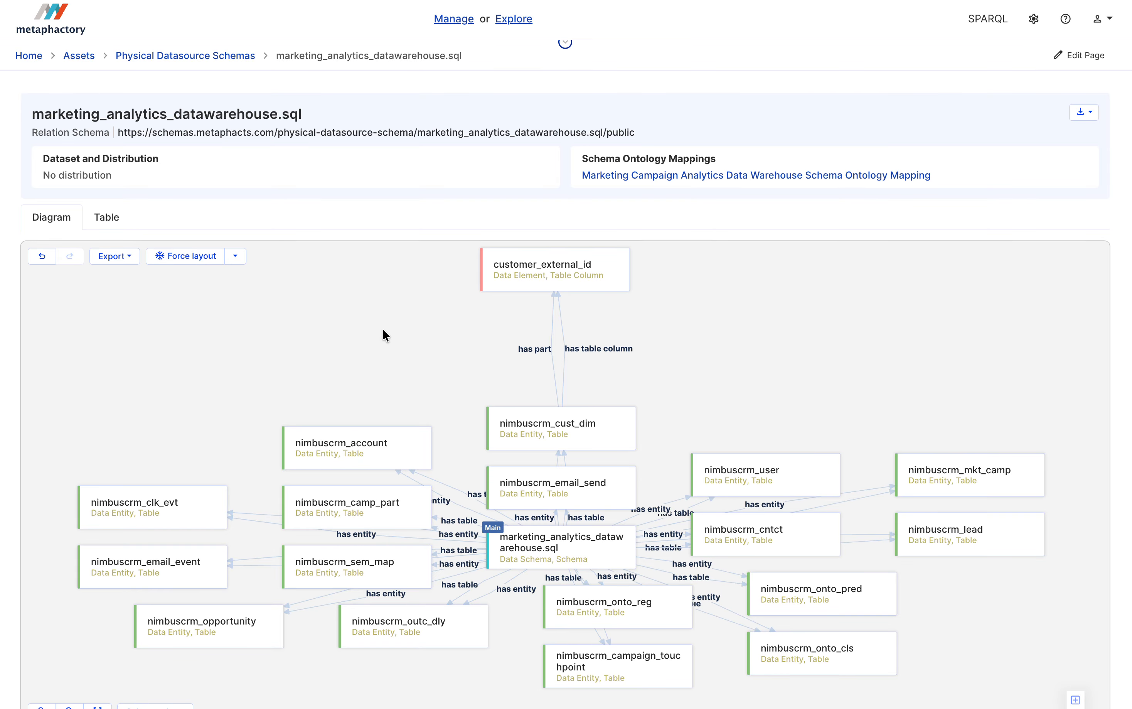
left_click_drag(350, 336, 349, 327)
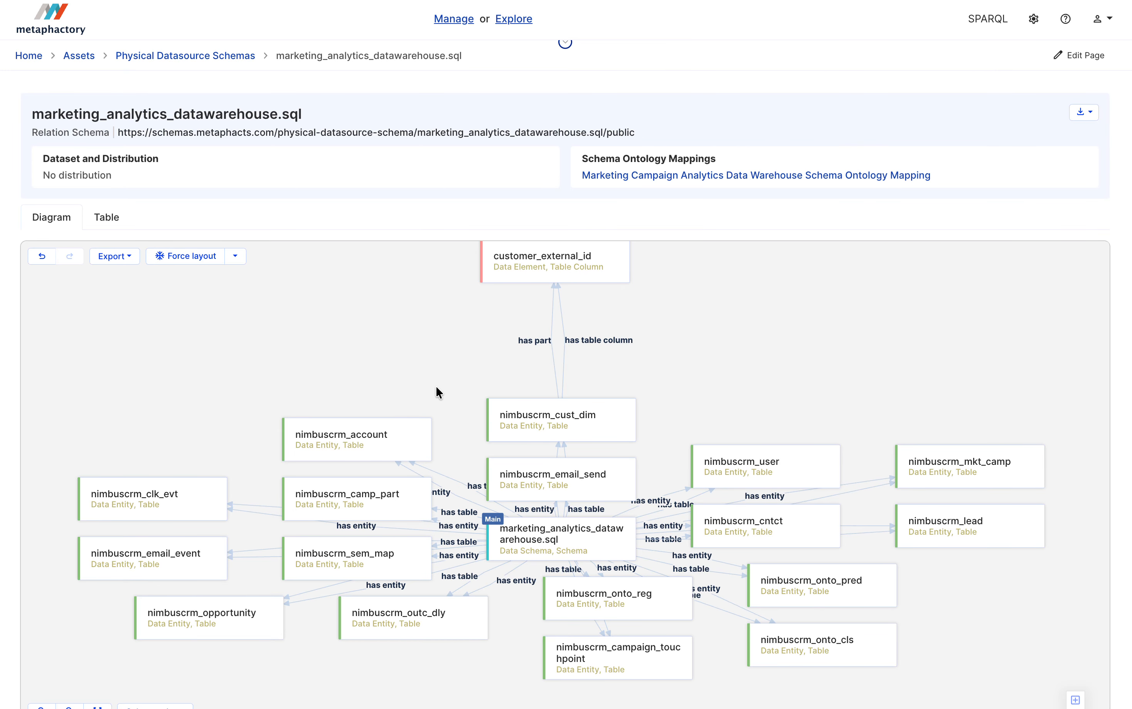
Switch to the Marketing Campaign Analytics Data Warehouse Schema Ontology Mapping page
mouse_move(468, 2)
left_click(396, 13)
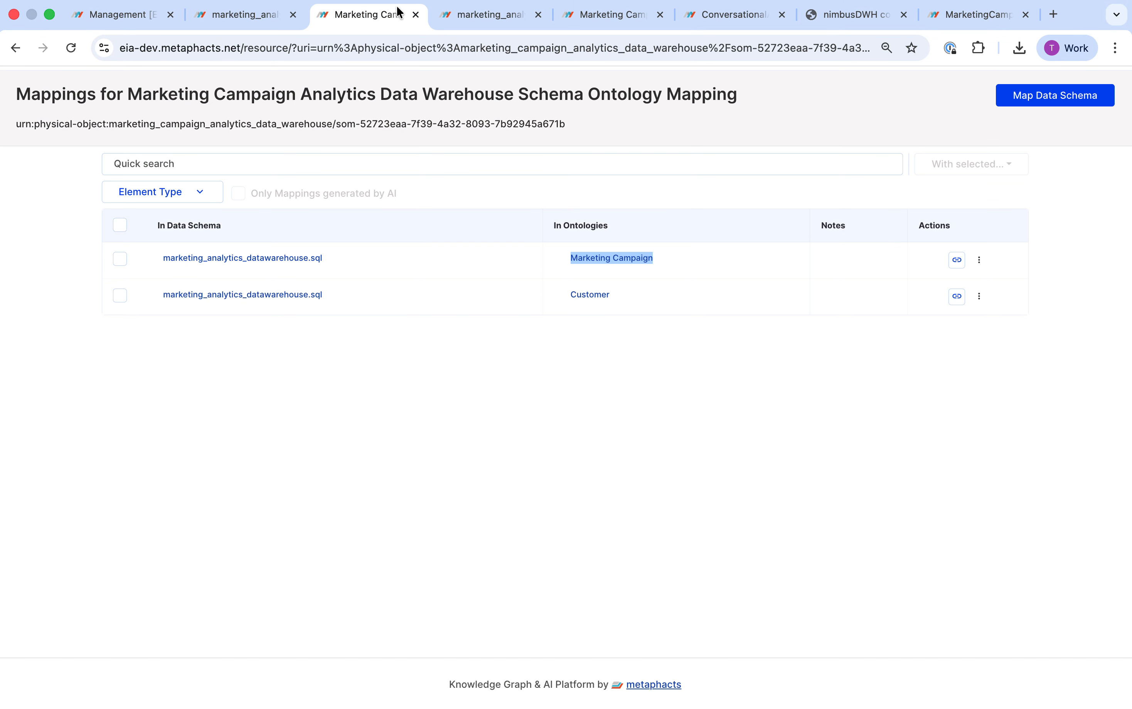
left_click(356, 368)
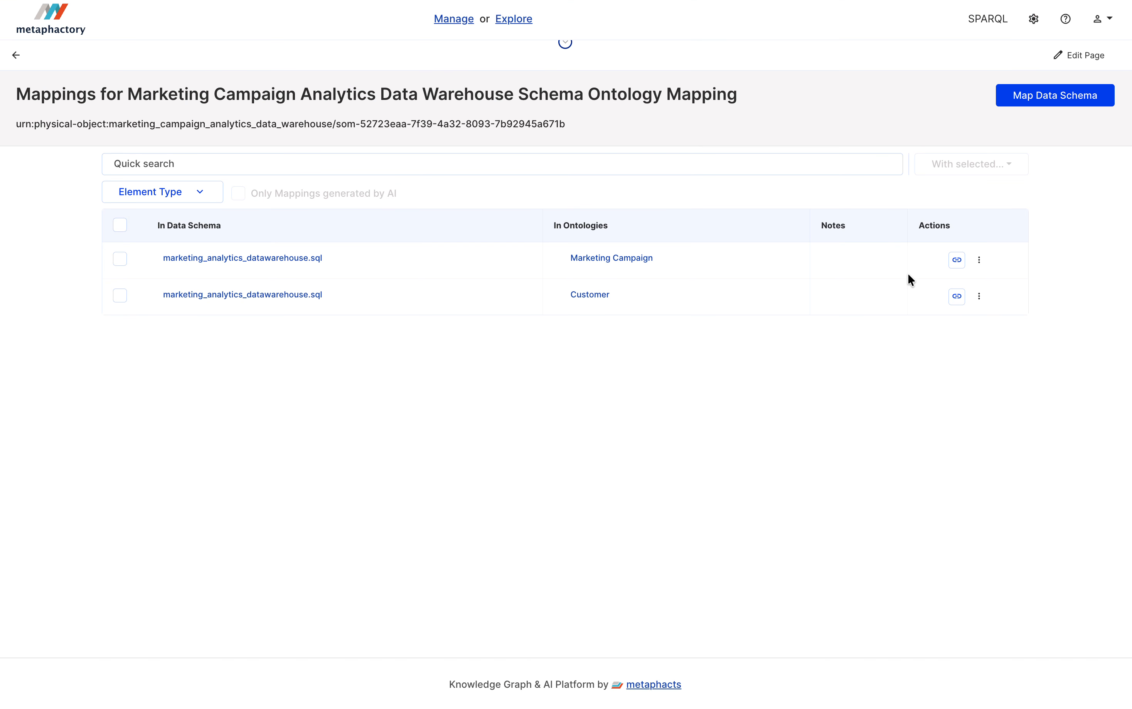
left_click(956, 259)
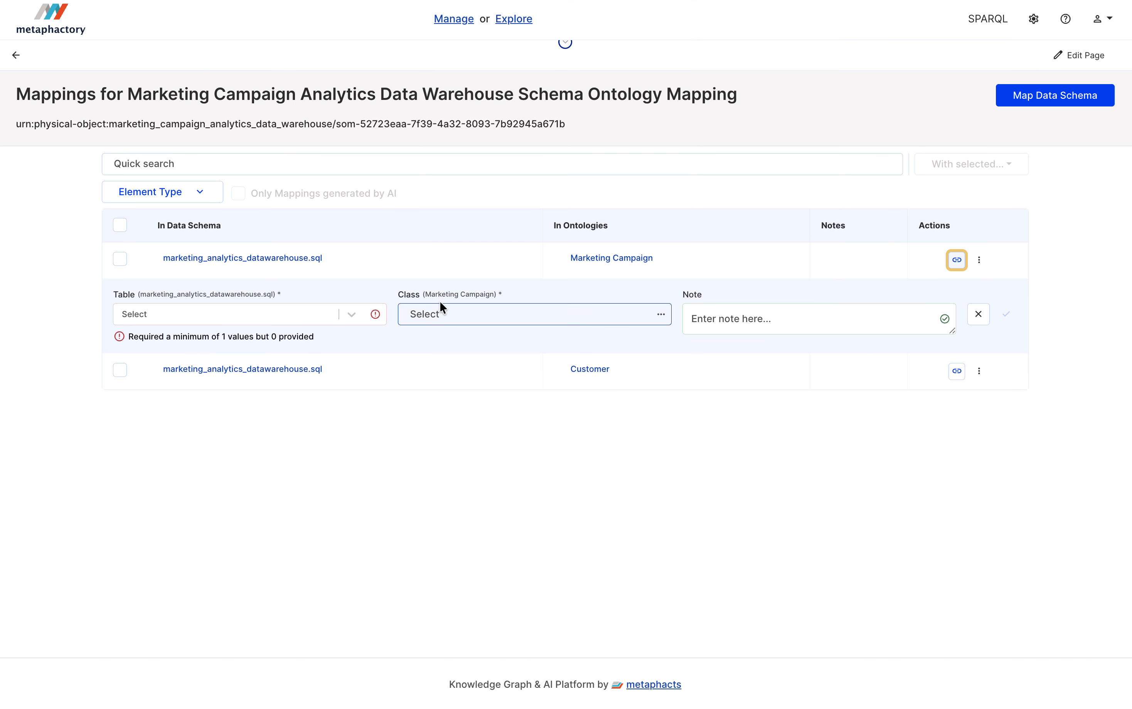
left_click(256, 314)
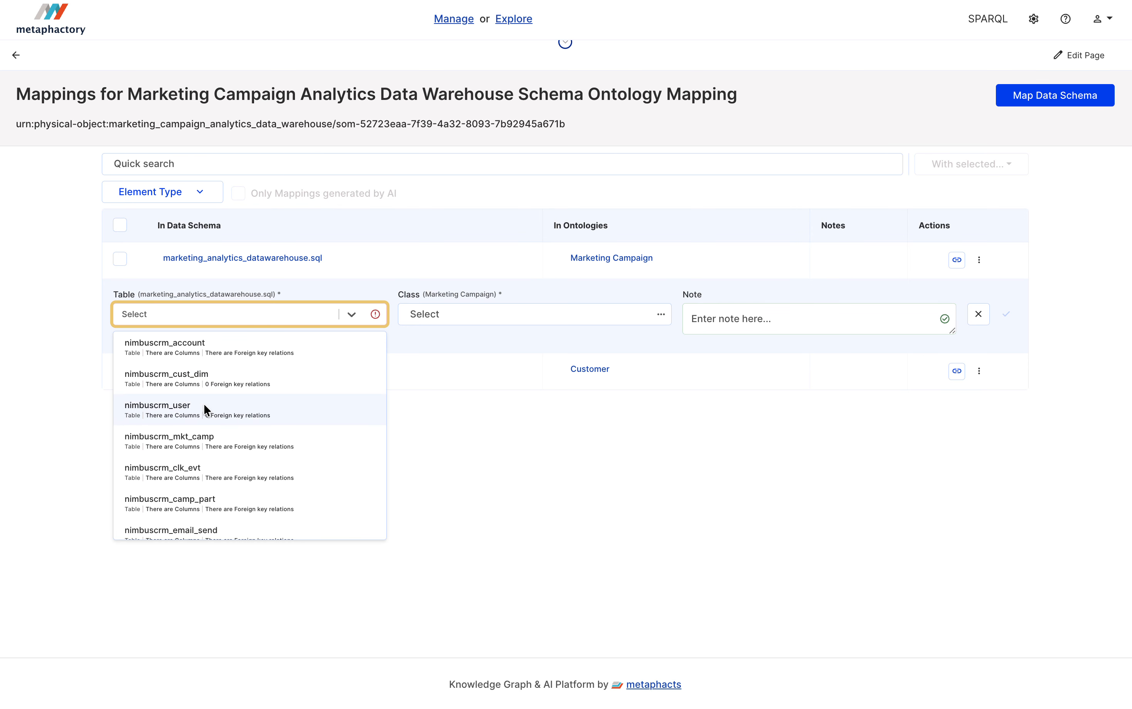
scroll(192, 470, "down", 2)
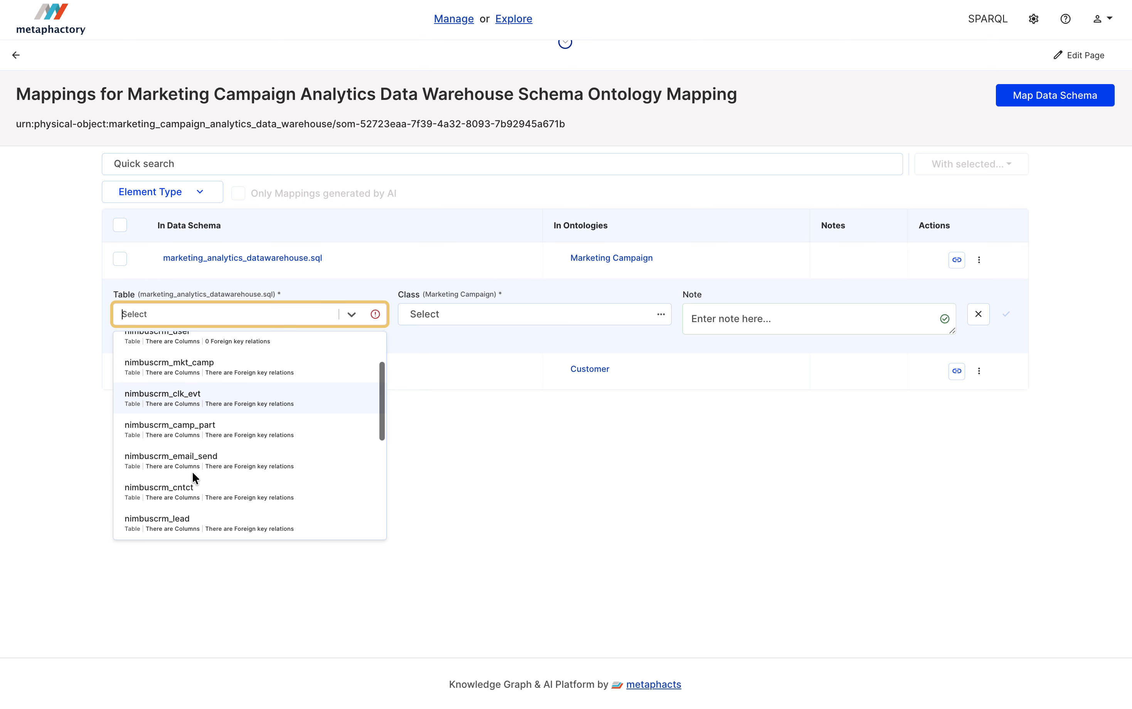
scroll(192, 473, "down", 5)
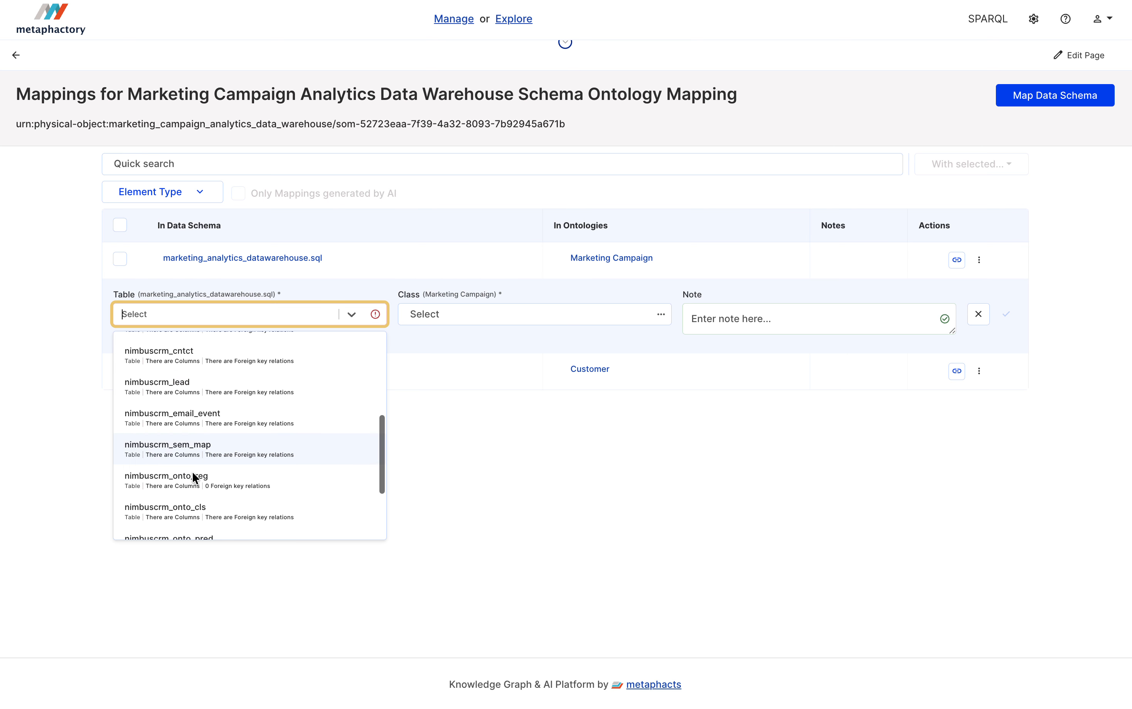
scroll(192, 471, "down", 1)
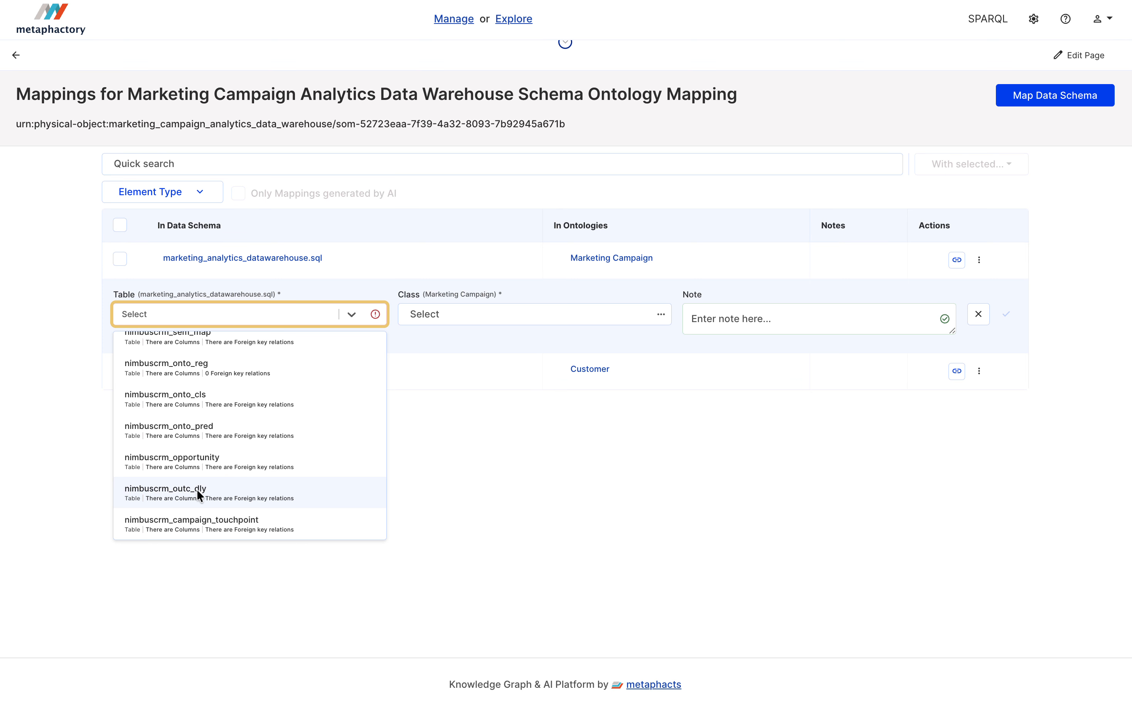
left_click(197, 491)
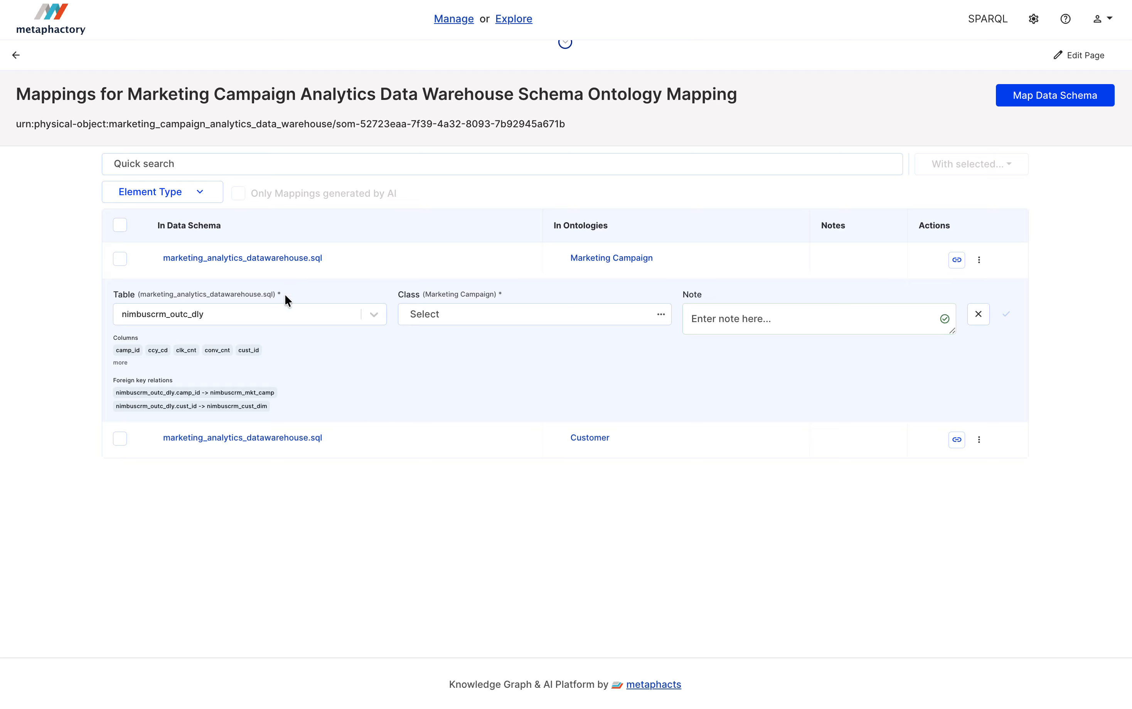
left_click(533, 321)
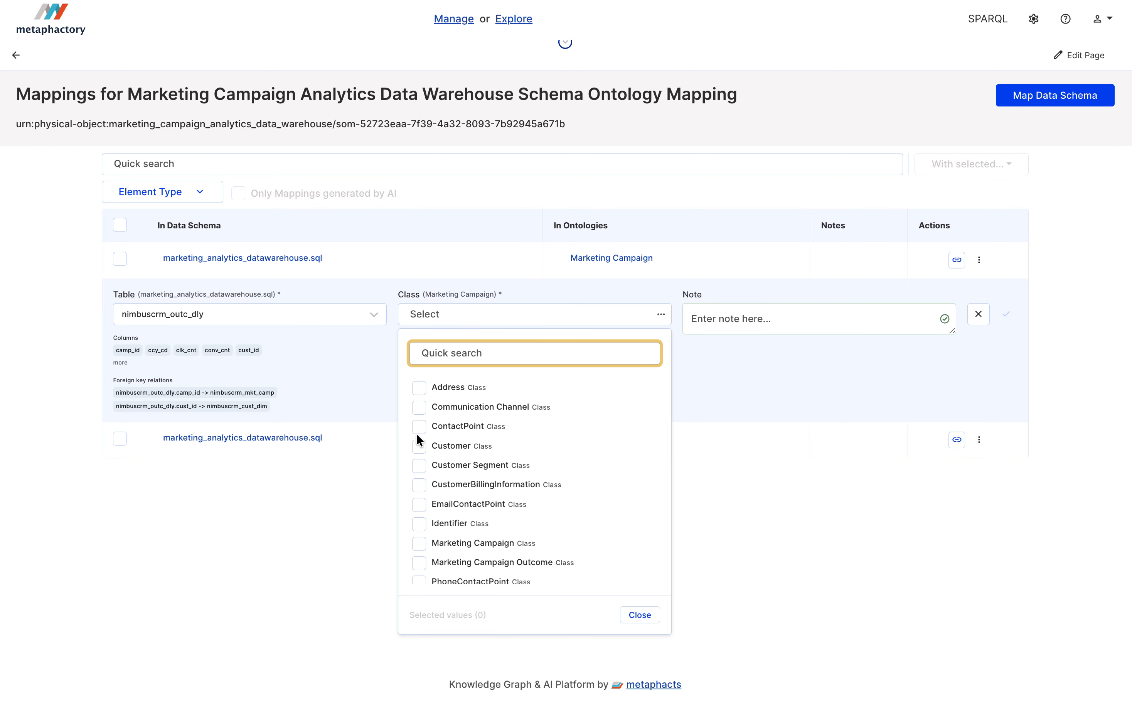
scroll(460, 515, "down", 2)
scroll(461, 515, "up", 2)
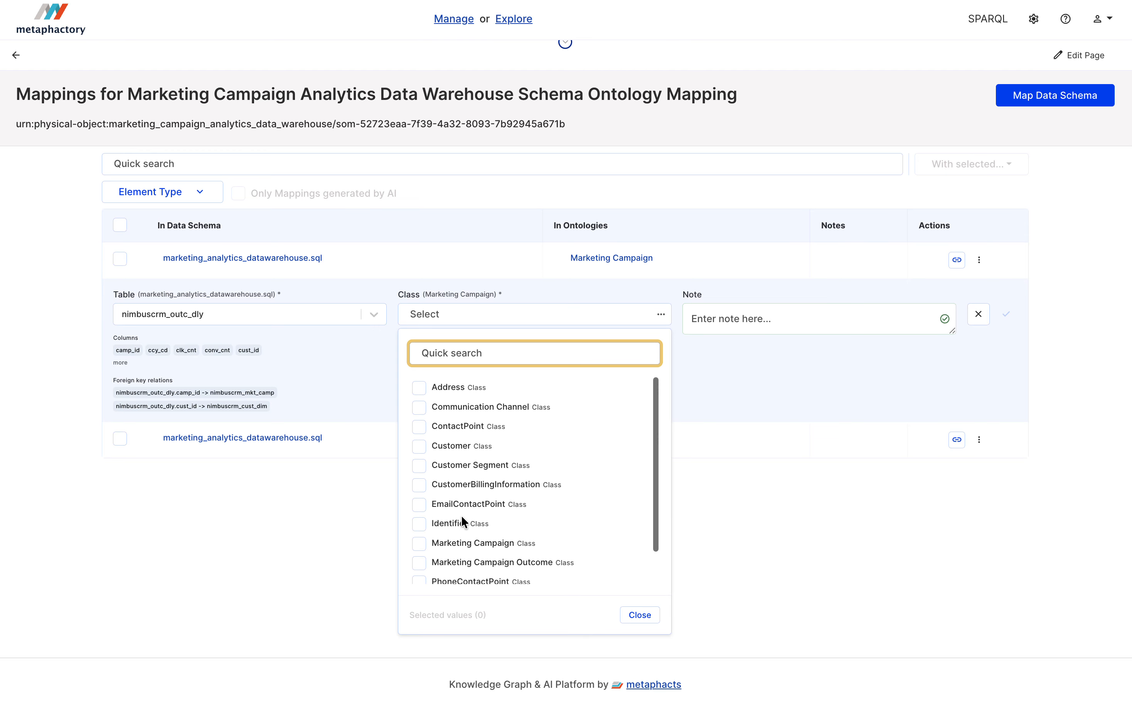
left_click(505, 331)
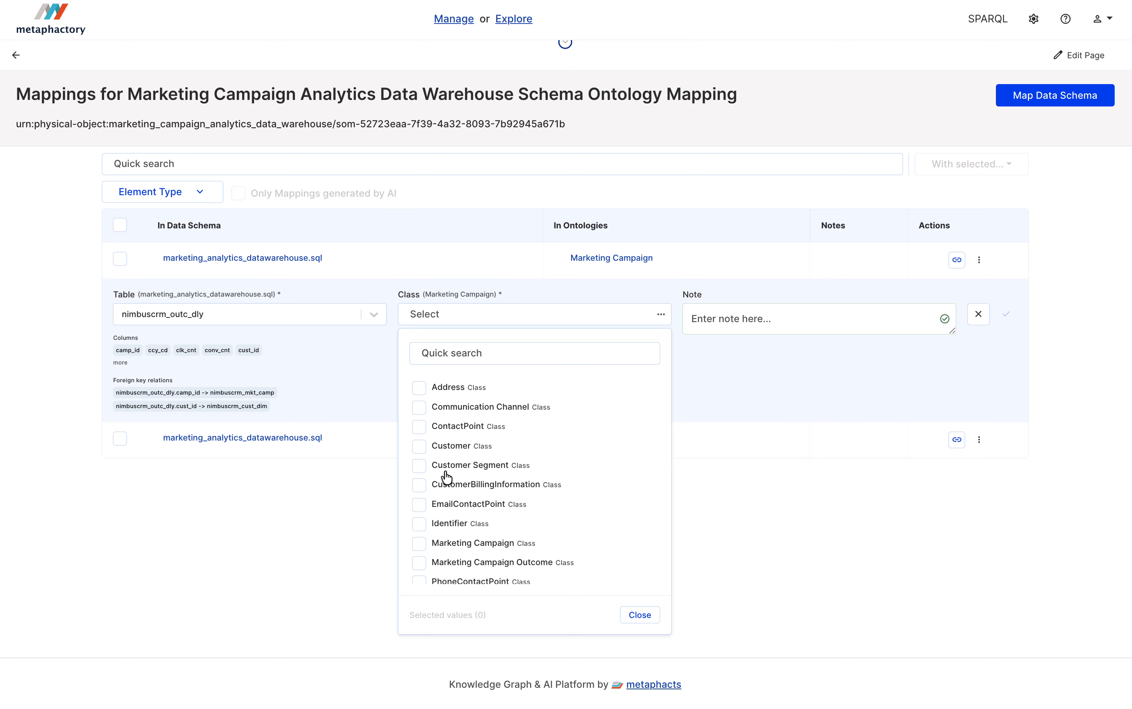
scroll(446, 477, "down", 2)
left_click(420, 524)
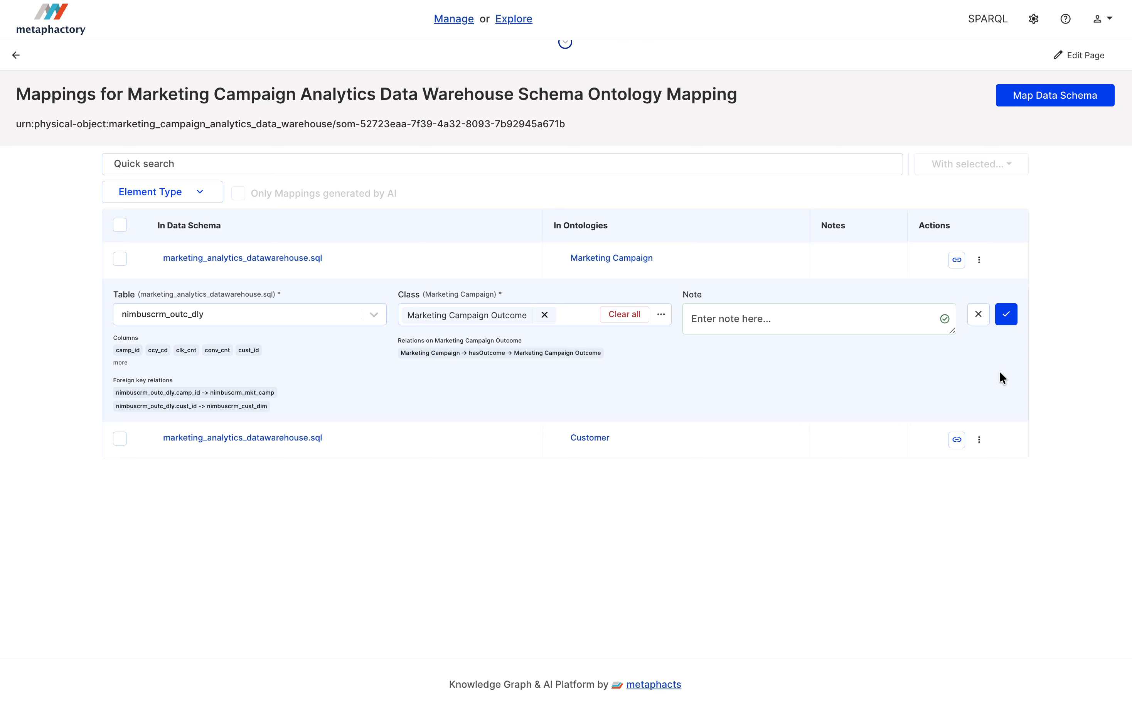
left_click(978, 315)
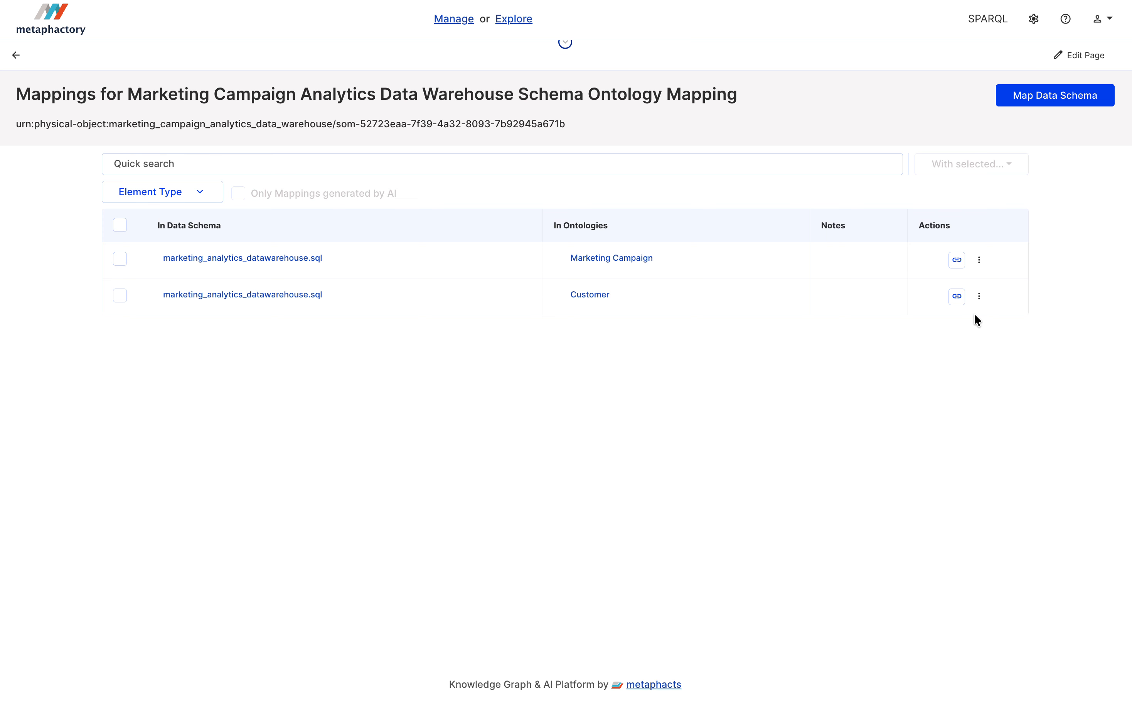
Generate AI mappings from the data warehouse schema to the Marketing Campaign ontology, and examine the column and relation mappings of nimbuscrm_outc_dly
left_click(981, 260)
left_click(988, 284)
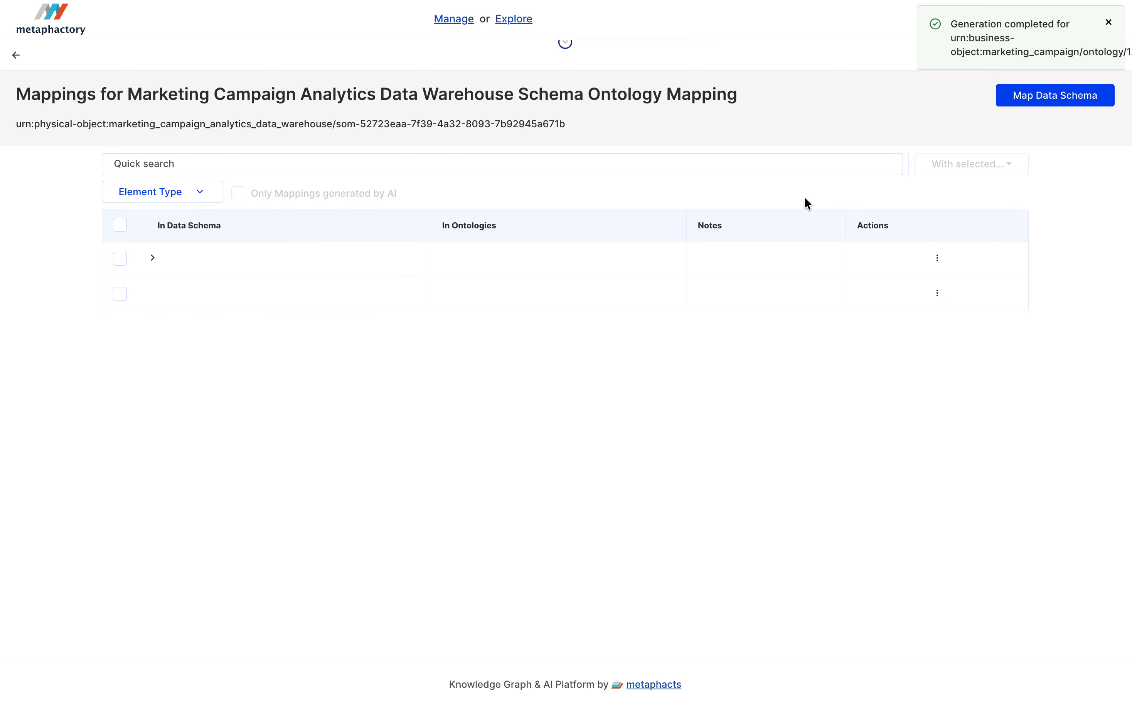
left_click(152, 257)
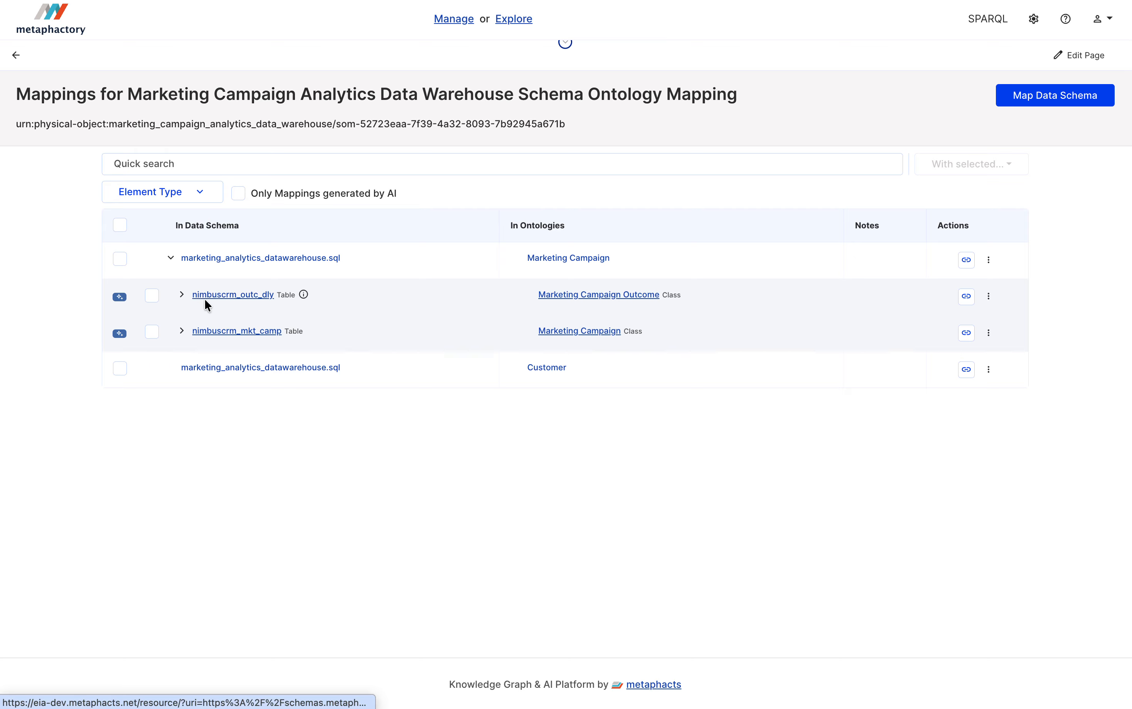
left_click(181, 294)
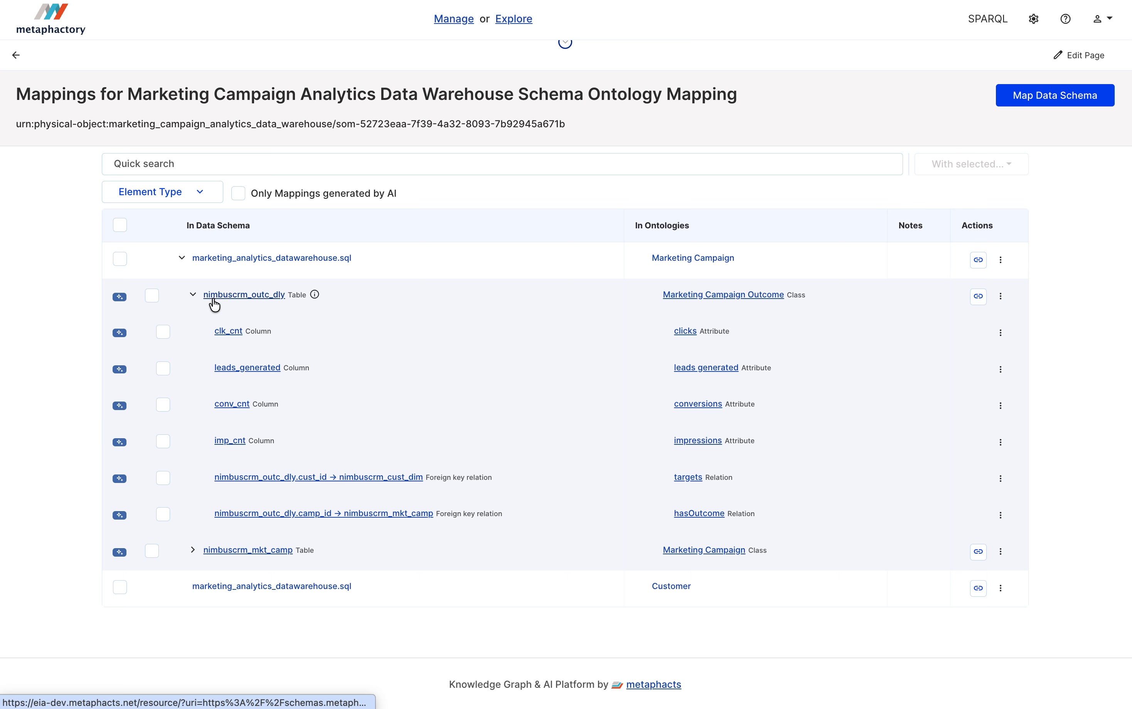
left_click(192, 295)
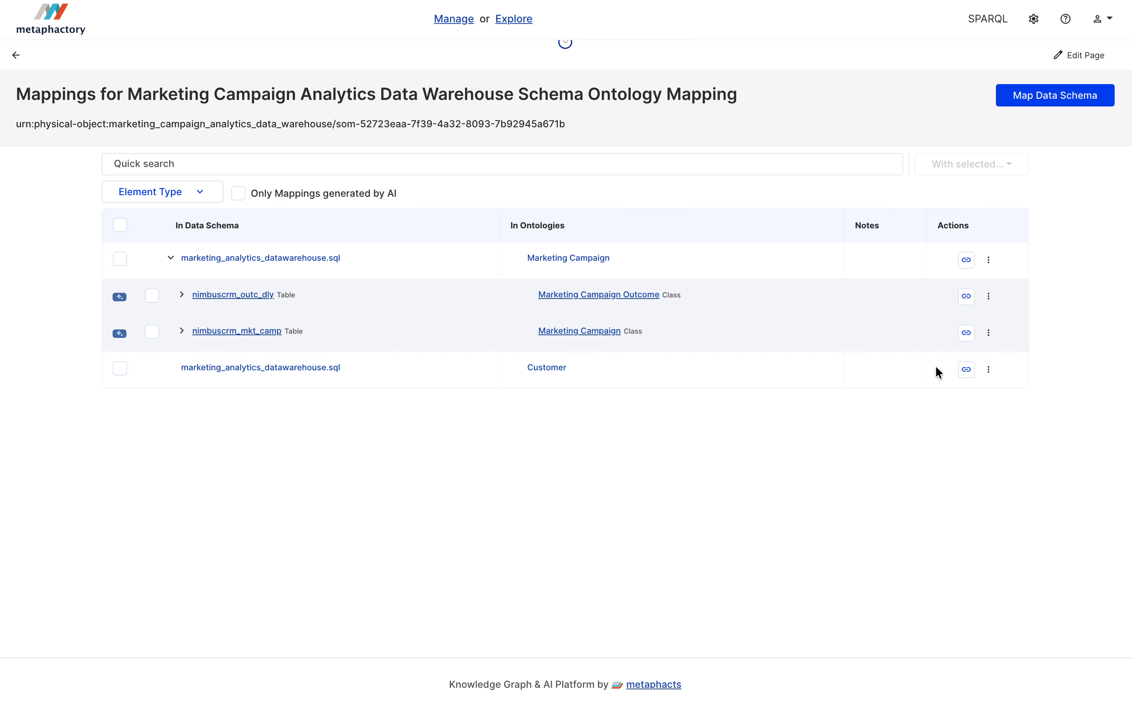
Generate AI mappings from the data warehouse schema to the Customer ontology, and expand the column mappings of nimbuscrm_cust_dim
left_click(966, 369)
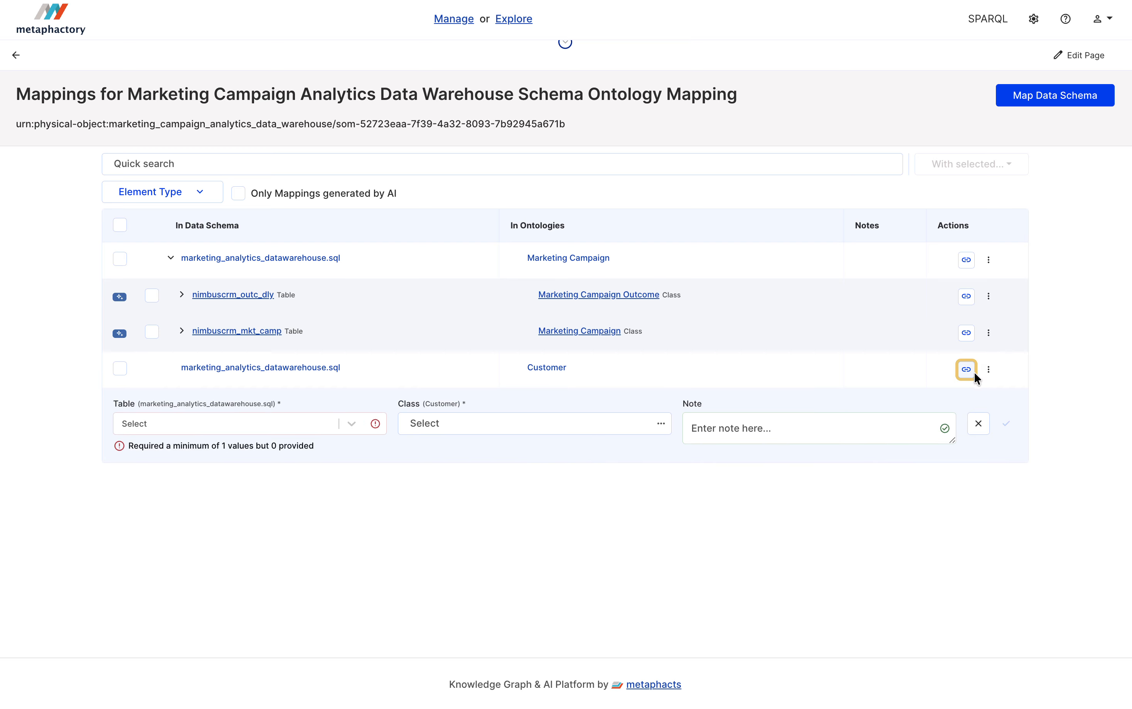
left_click(988, 371)
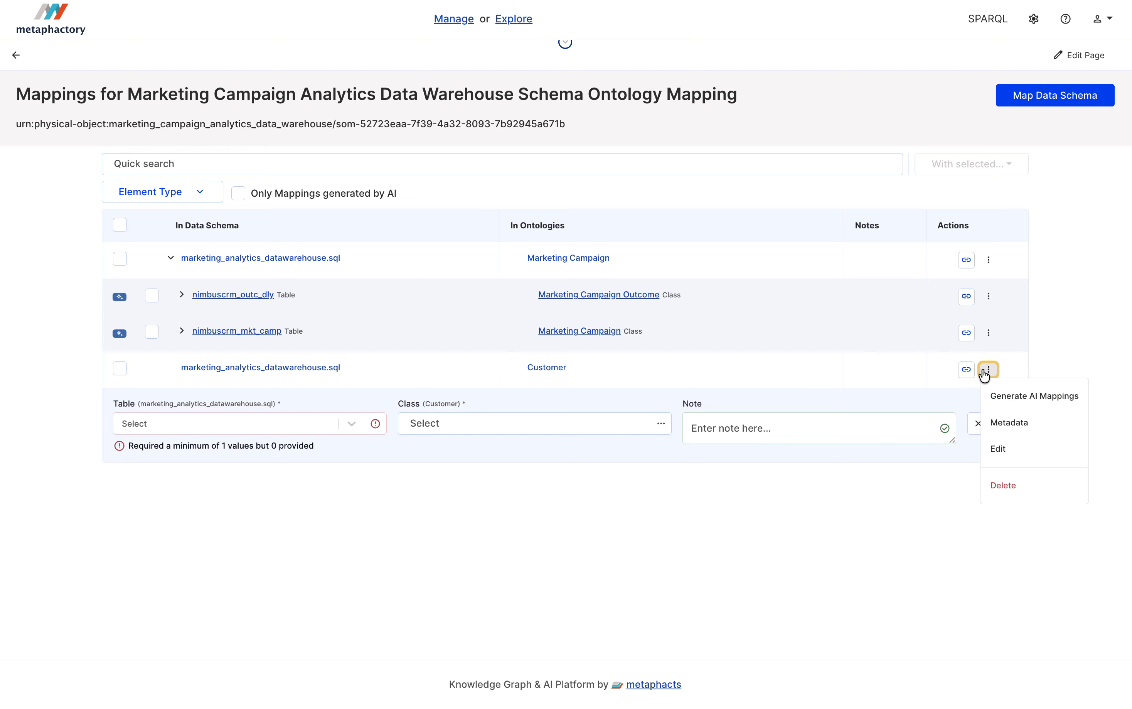
left_click(1003, 396)
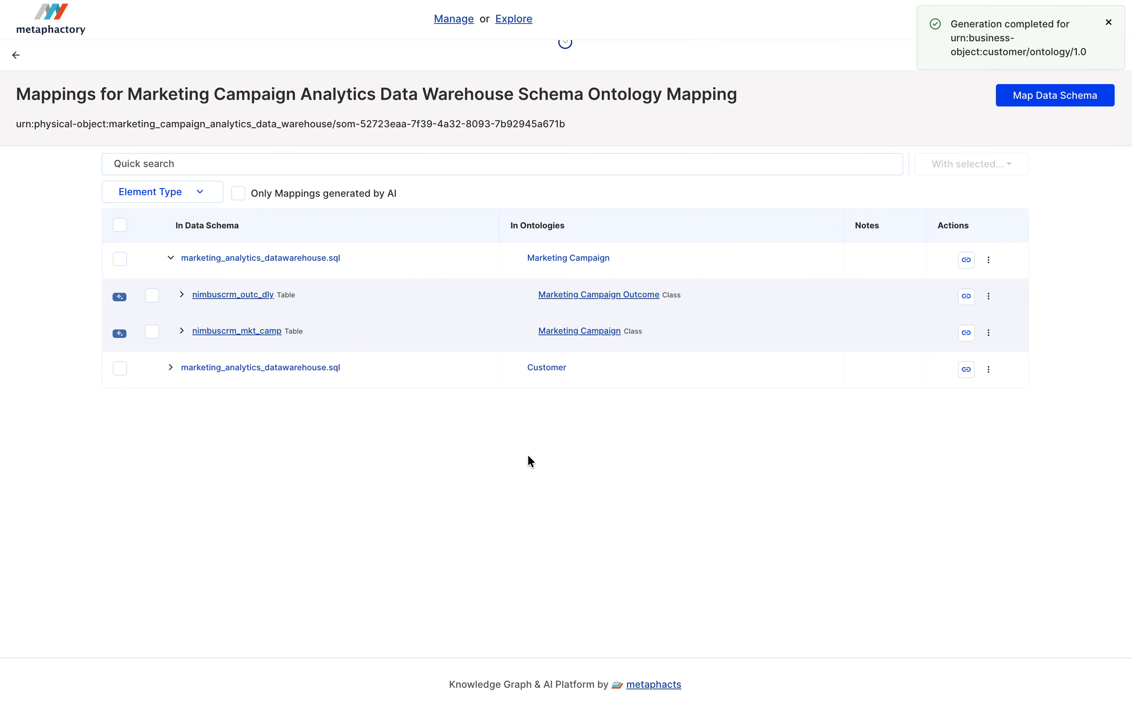
left_click(171, 368)
left_click(181, 405)
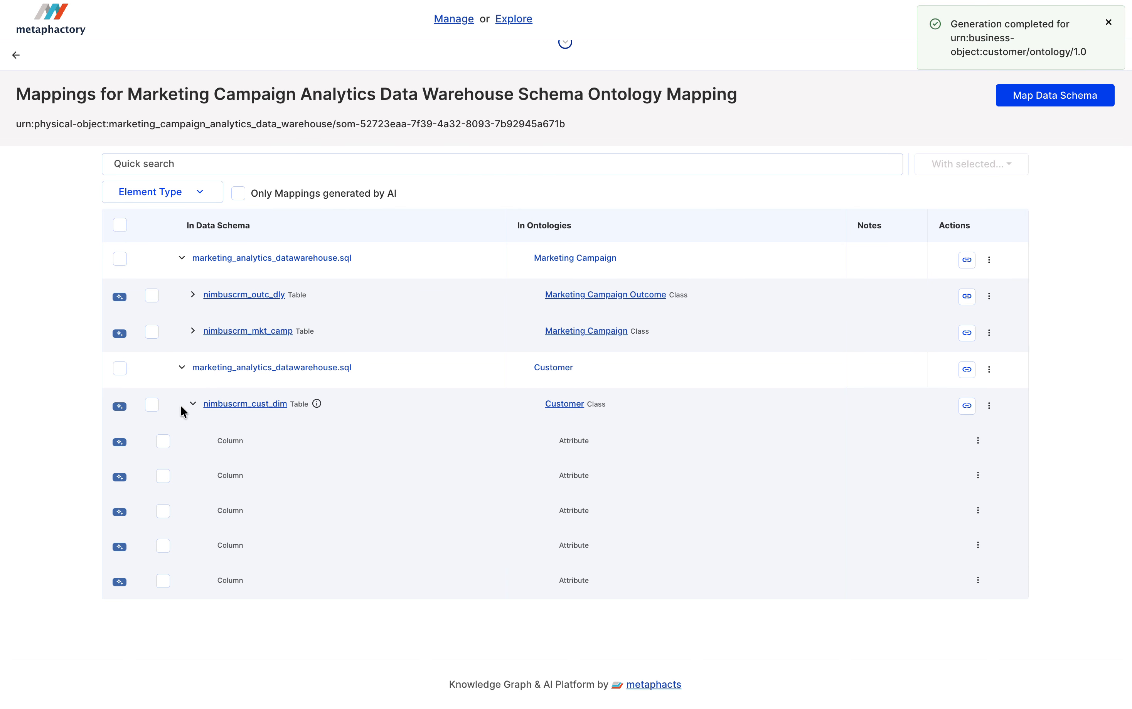